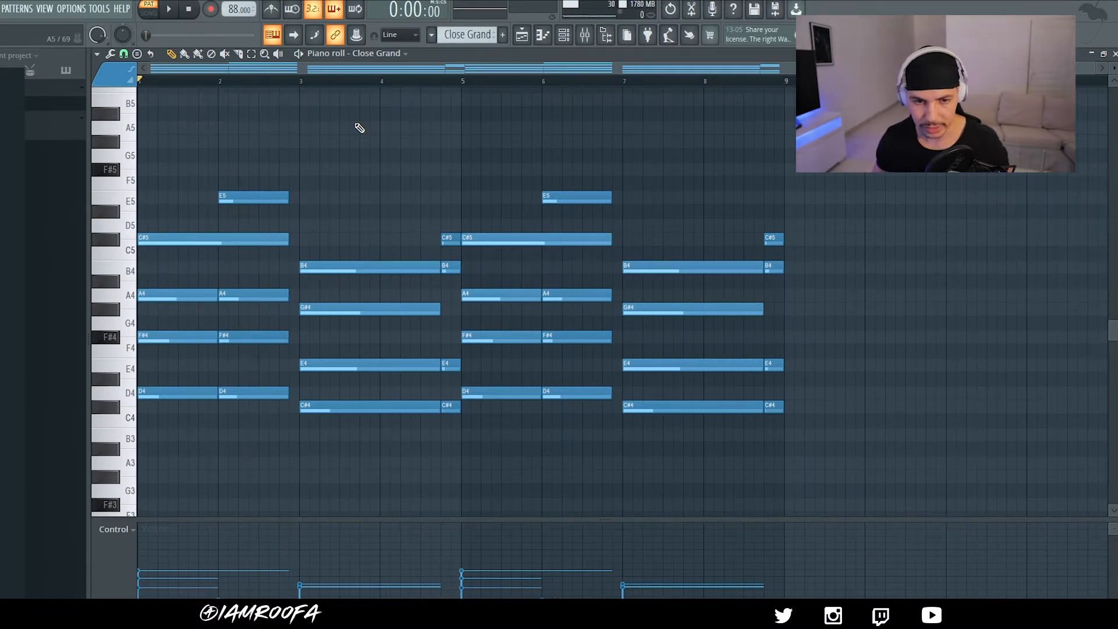
Step: Play back the Close Grand chord progression and delete all of its notes
key("space")
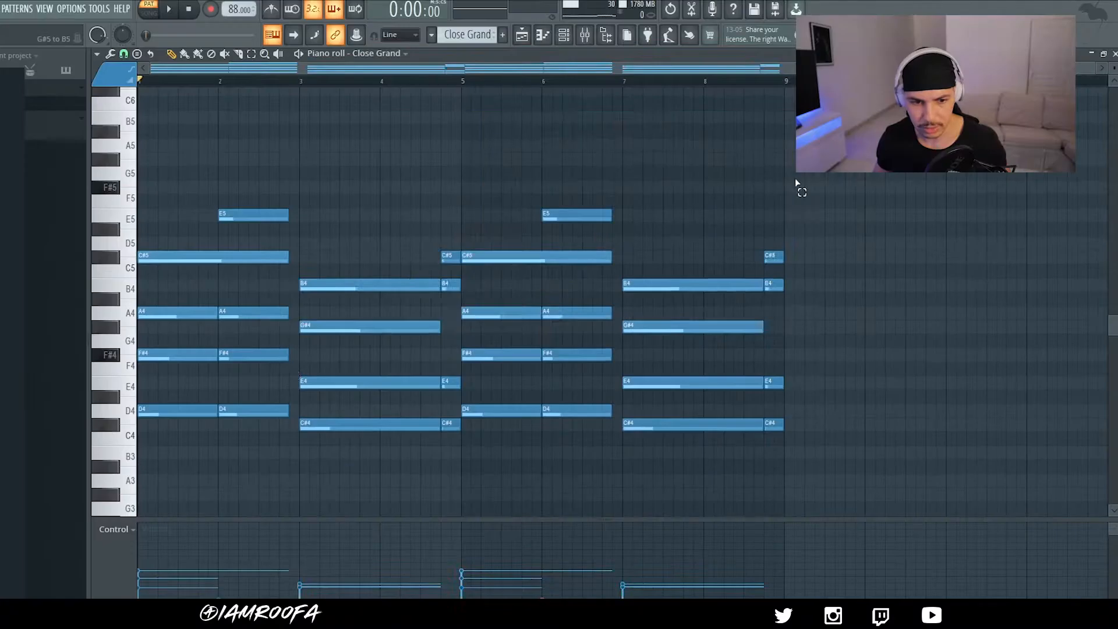
left_click_drag(889, 111, 127, 456)
key("Delete")
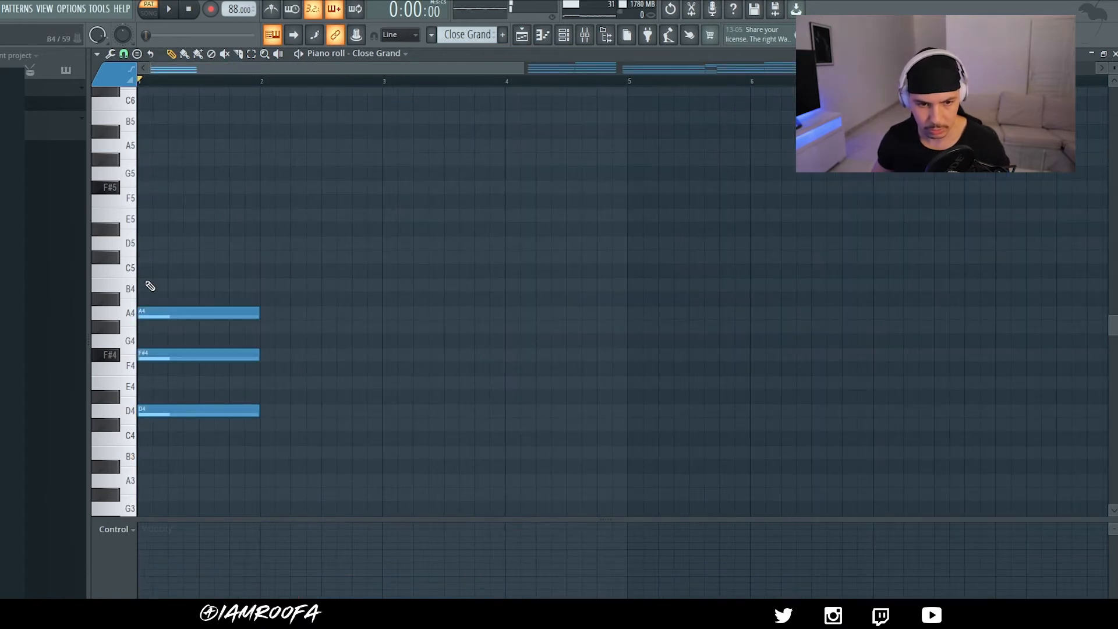
Step: Add a C#5 above the D4, F#4 and A4 triad in bar 1
left_click_drag(198, 472, 169, 276)
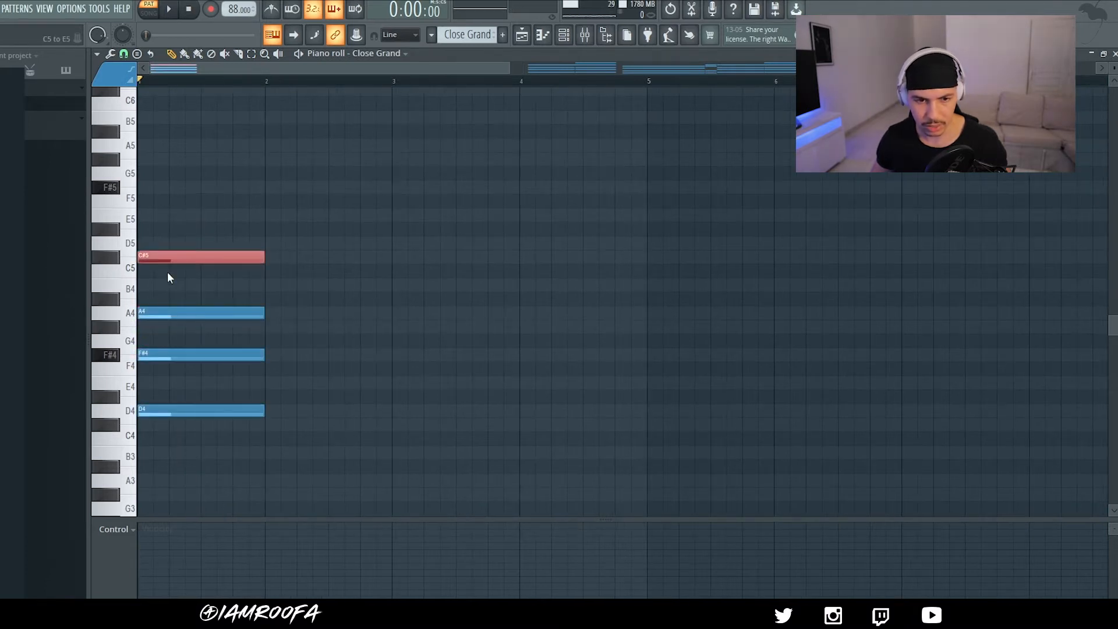
left_click(167, 274, "ctrl")
scroll(168, 273, "up", 2)
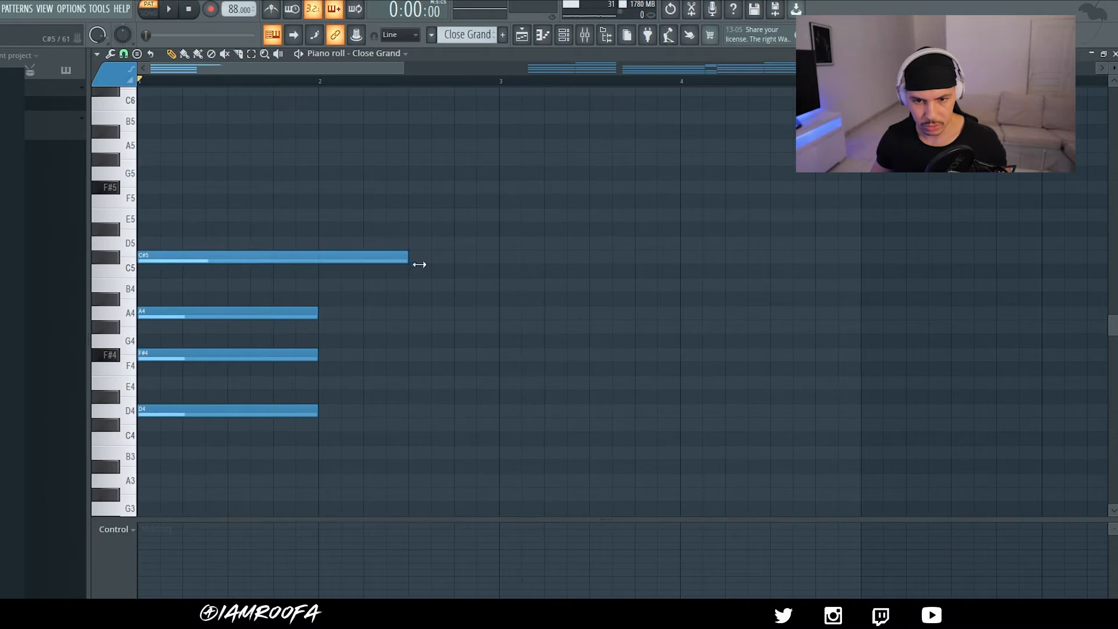
Step: Duplicate the D4, F#4, A4 triad into bar 2 under the sustained C#5 and add an E5 on top
left_click_drag(222, 407, 380, 402)
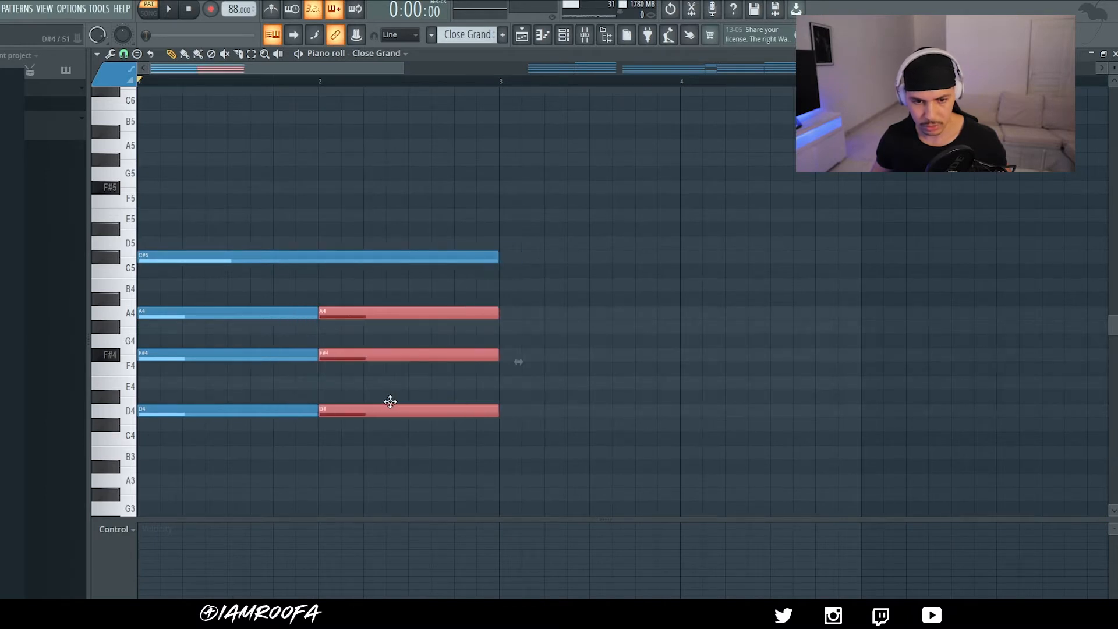
left_click(281, 216, "ctrl")
scroll(281, 216, "down", 1)
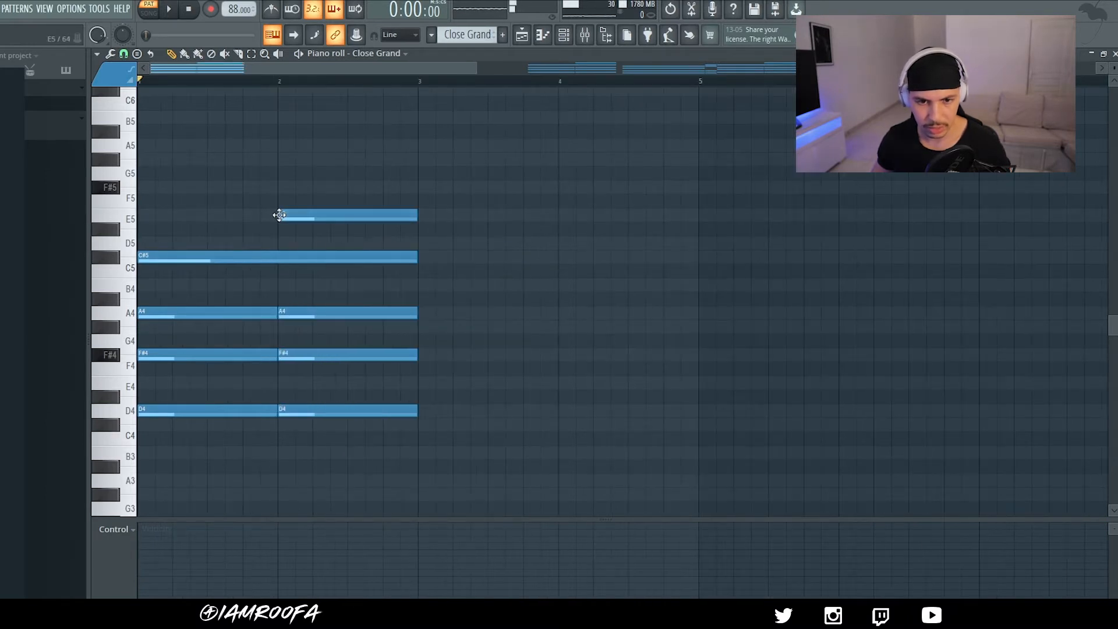
Step: Build a C#4, E4, G#4 and B4 chord across bars 3 and 4 and play back the progression
key("space")
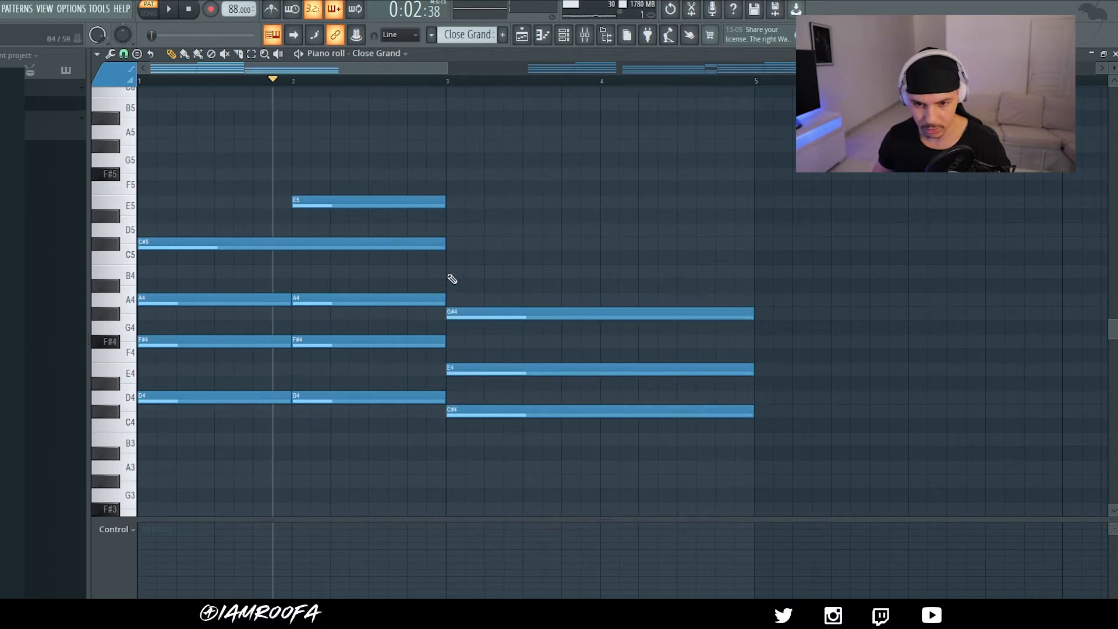
key("space")
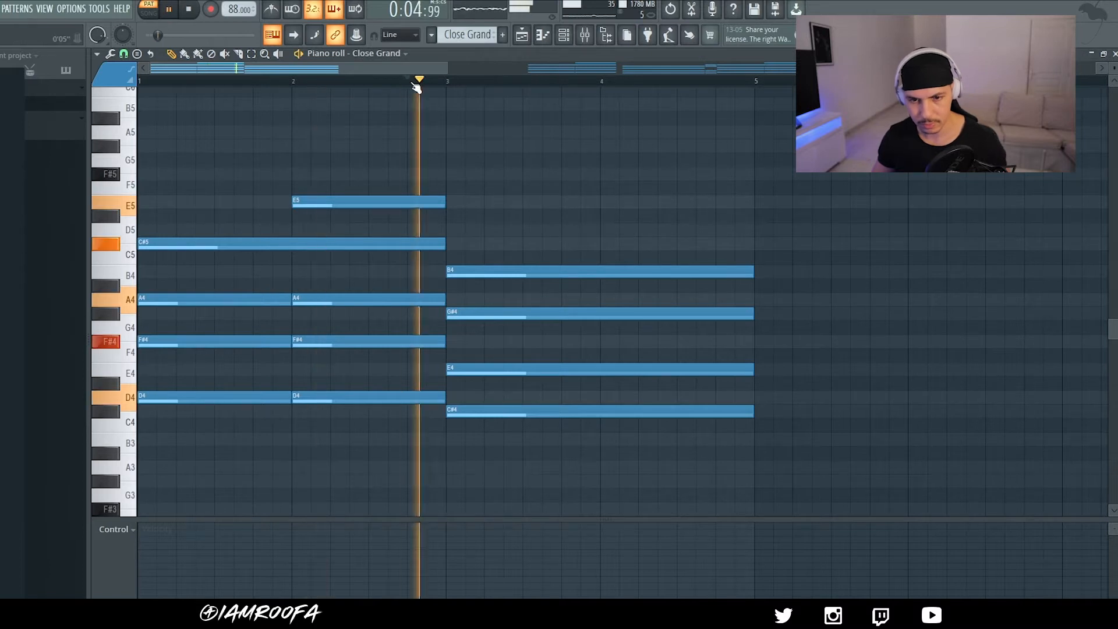
left_click_drag(679, 239, 876, 411)
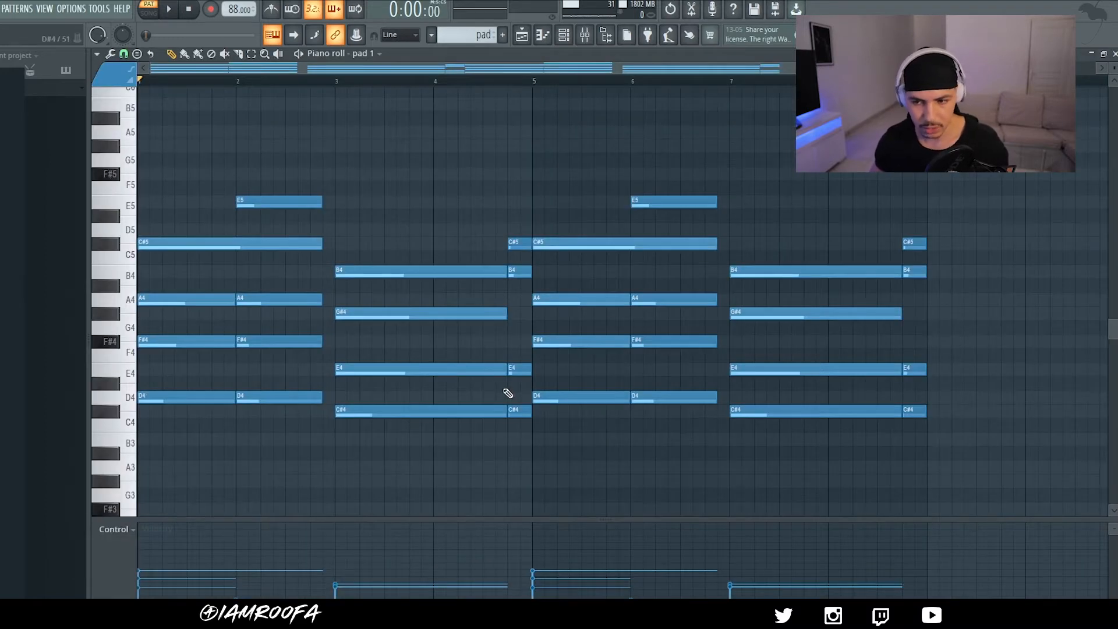
Step: Play the pad pattern and review the Fruity parametric EQ 2 and Fruity Flangus settings on the Pad mixer track
key("space")
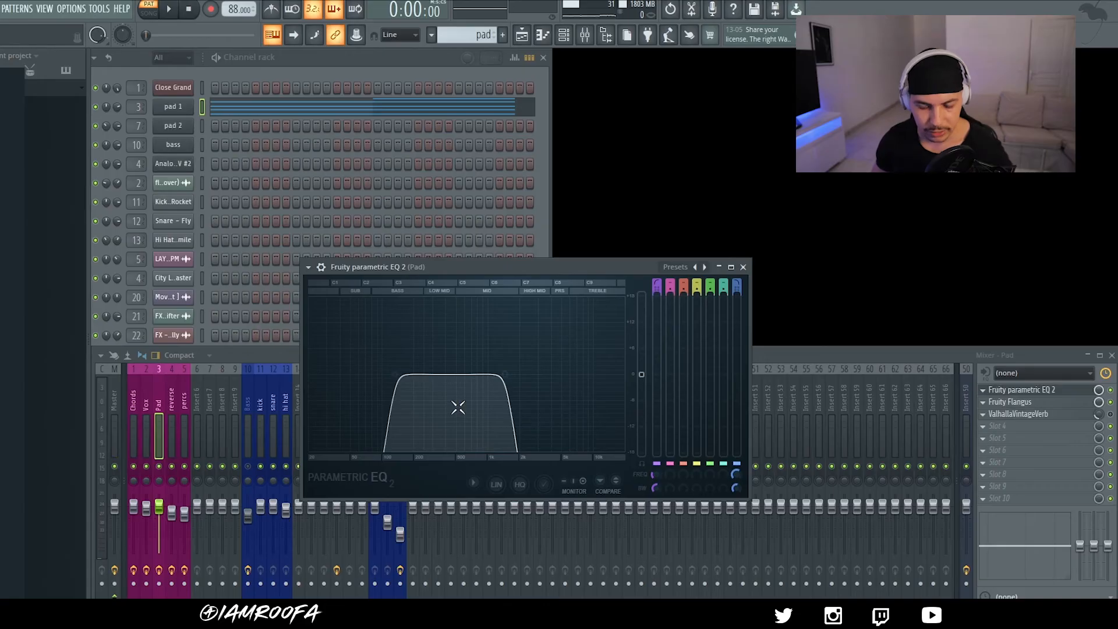
left_click(1009, 402)
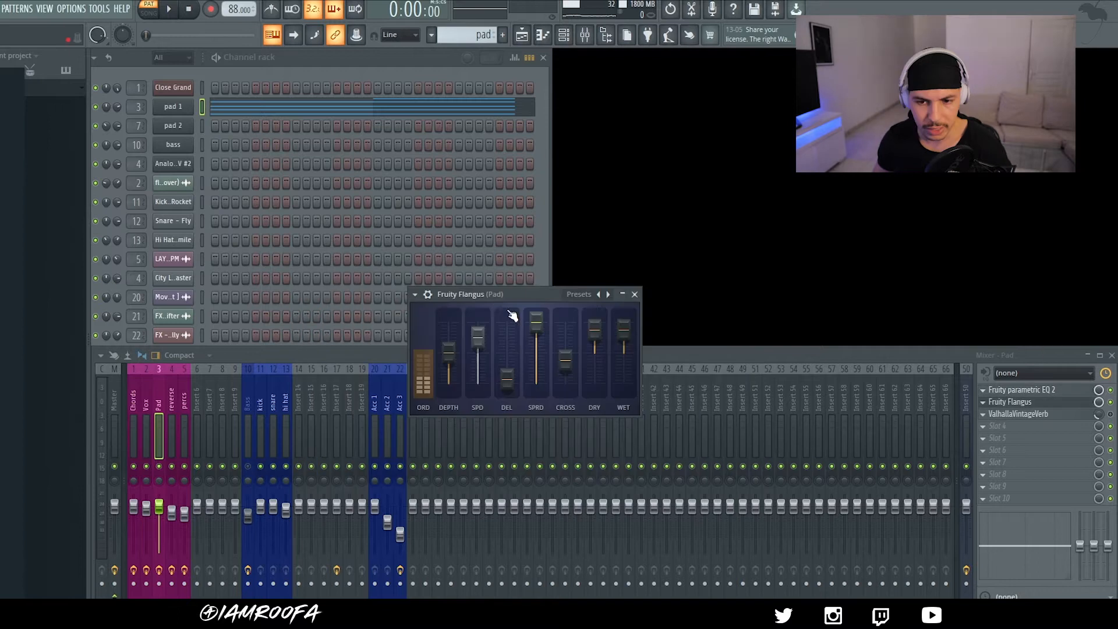
left_click(635, 296)
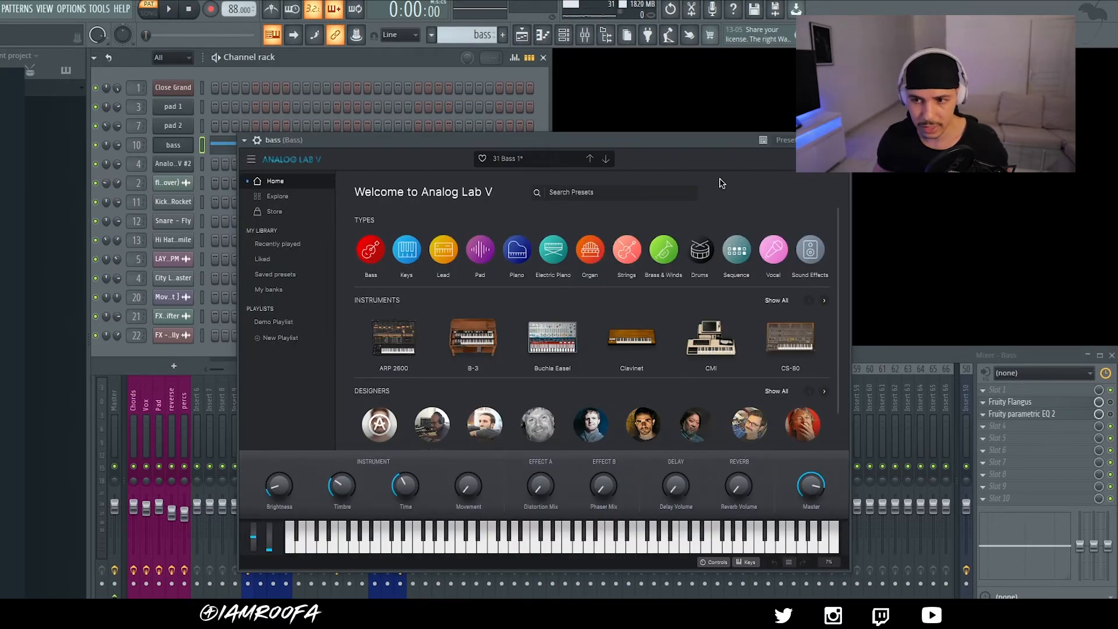
Step: Delete every upper chord note from the bass pattern, keeping only the lowest D4 and C#4 notes
left_click(292, 150)
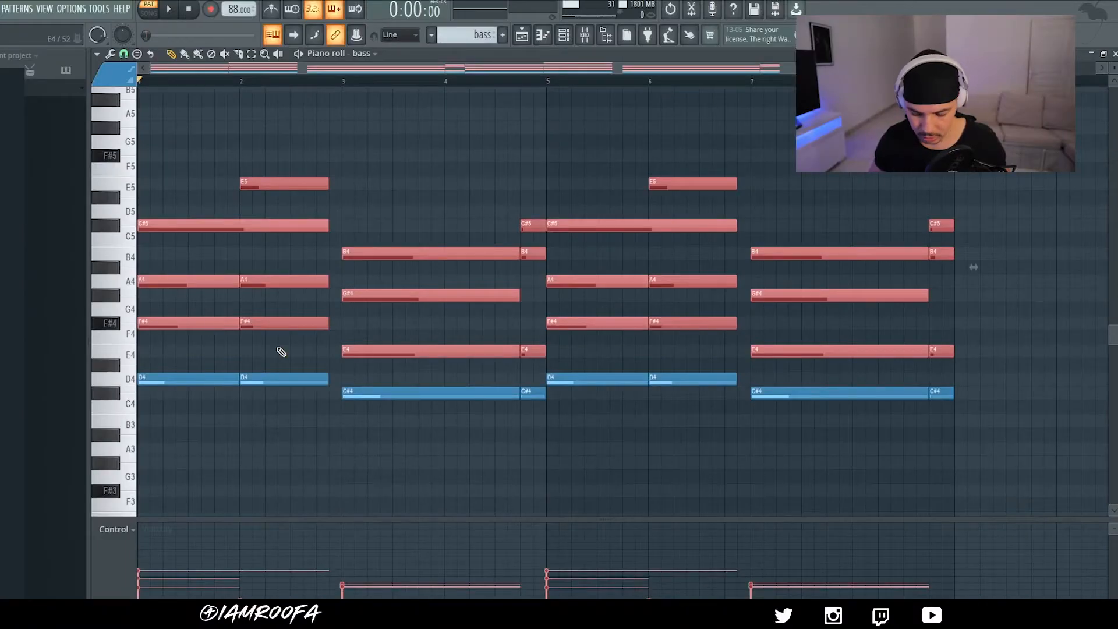
key("Delete")
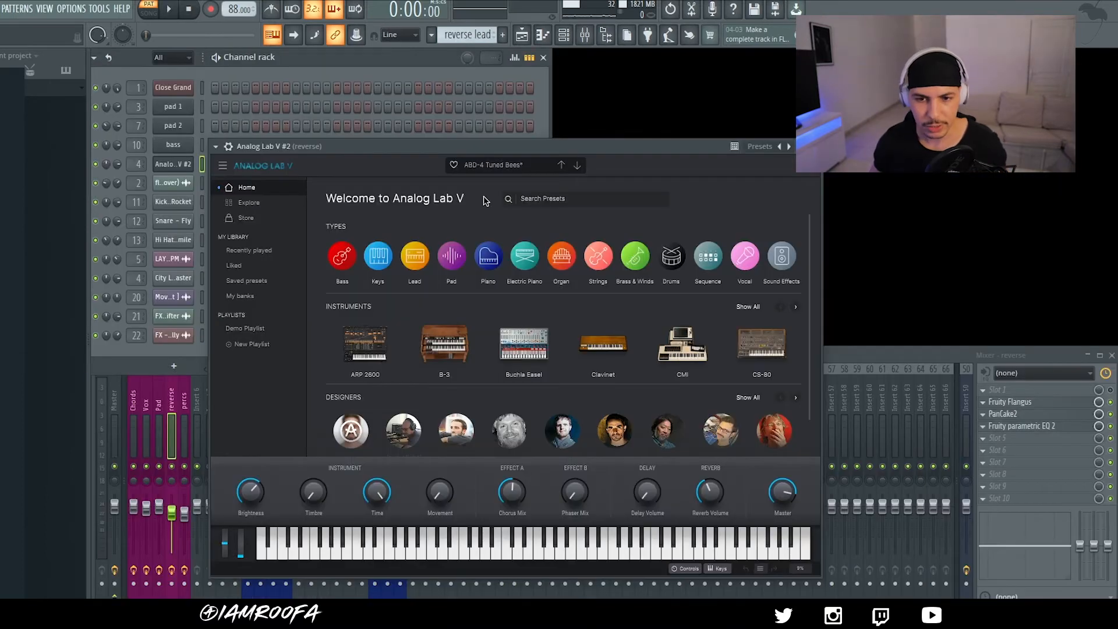
Step: Quick render the reverse lead pattern as an audio clip and enable Reverse on the rendered sample
key("Escape")
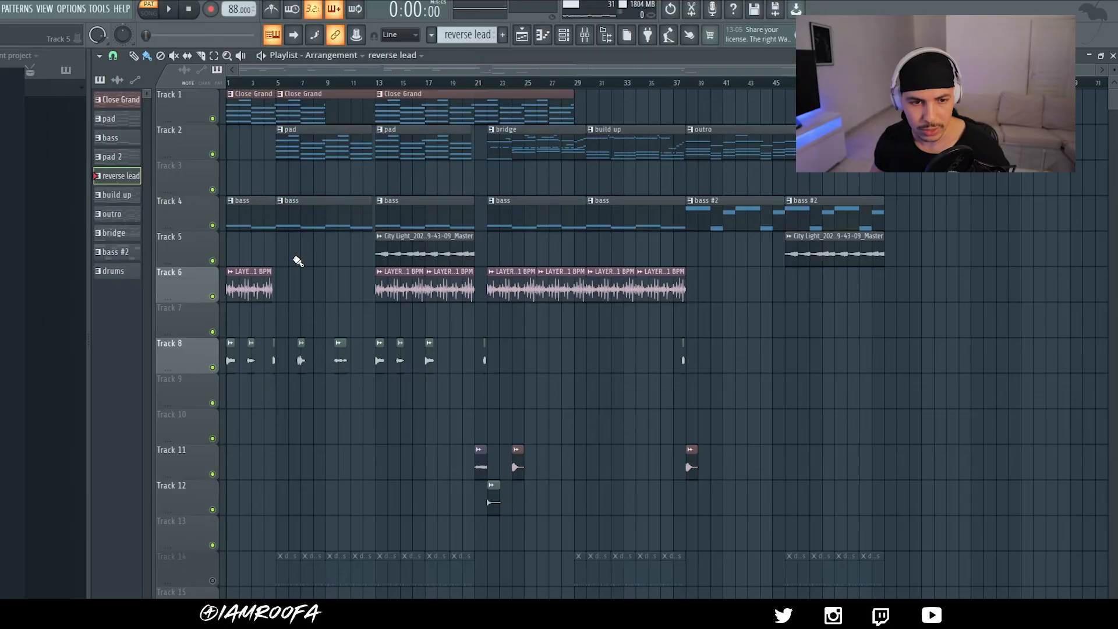
right_click(113, 182)
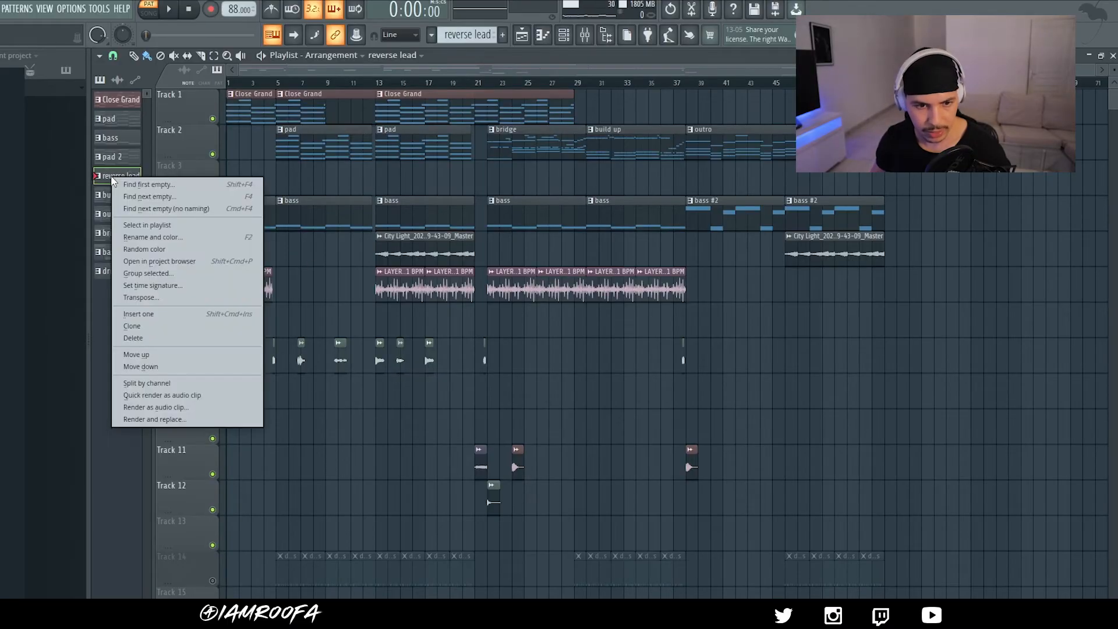
left_click(222, 398)
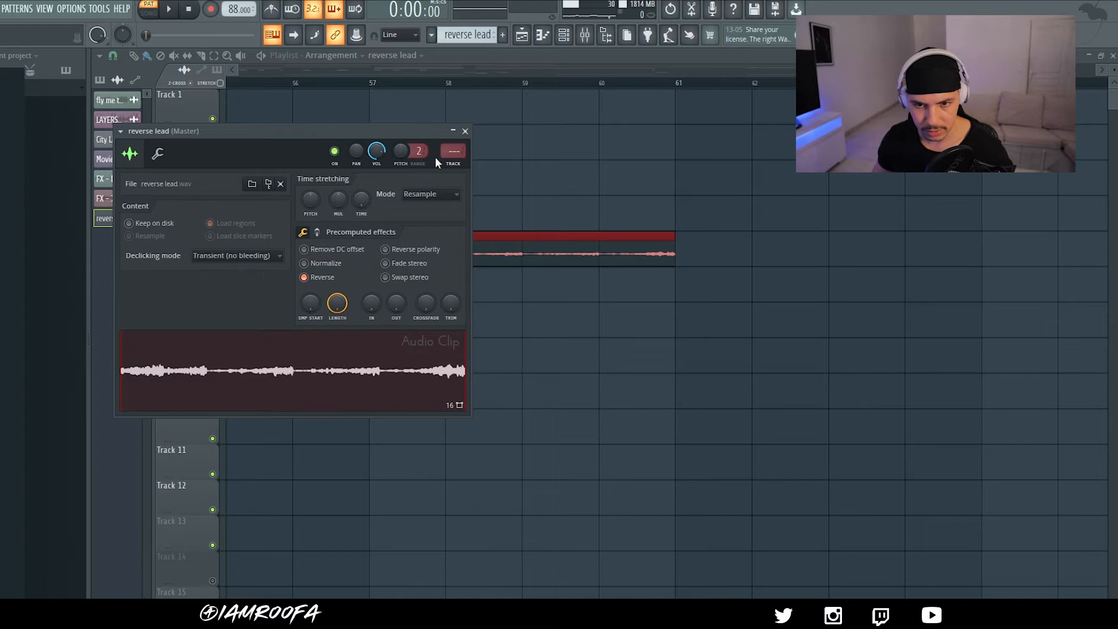
left_click(464, 131)
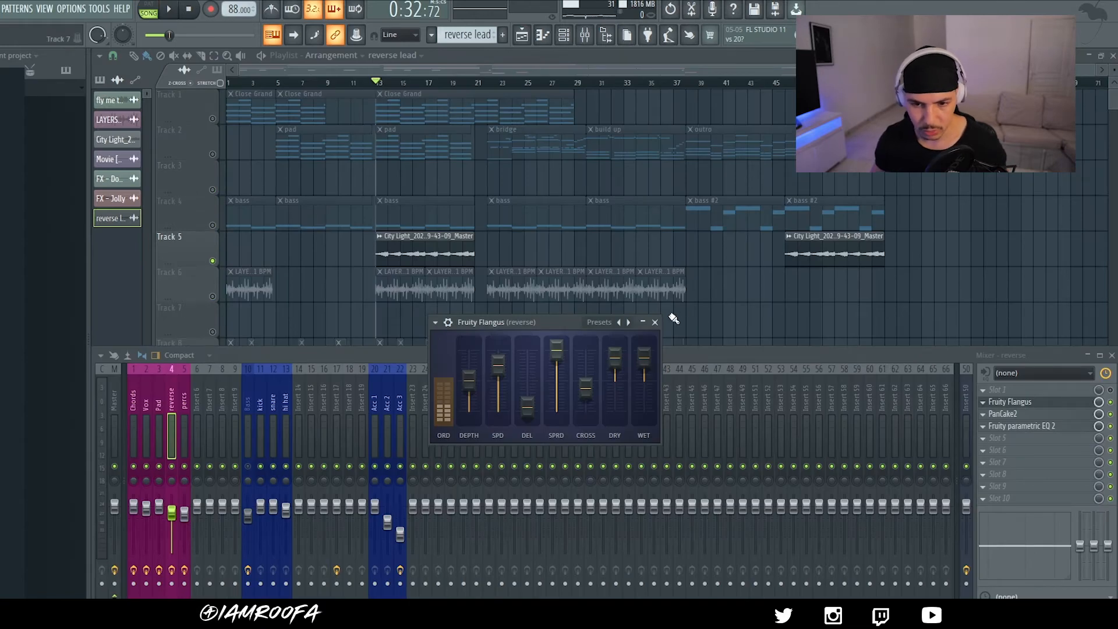
Step: Review the Fruity Flangus, PanCake2 and Fruity parametric EQ 2 effects on the reverse mixer track and play the part
left_click(654, 322)
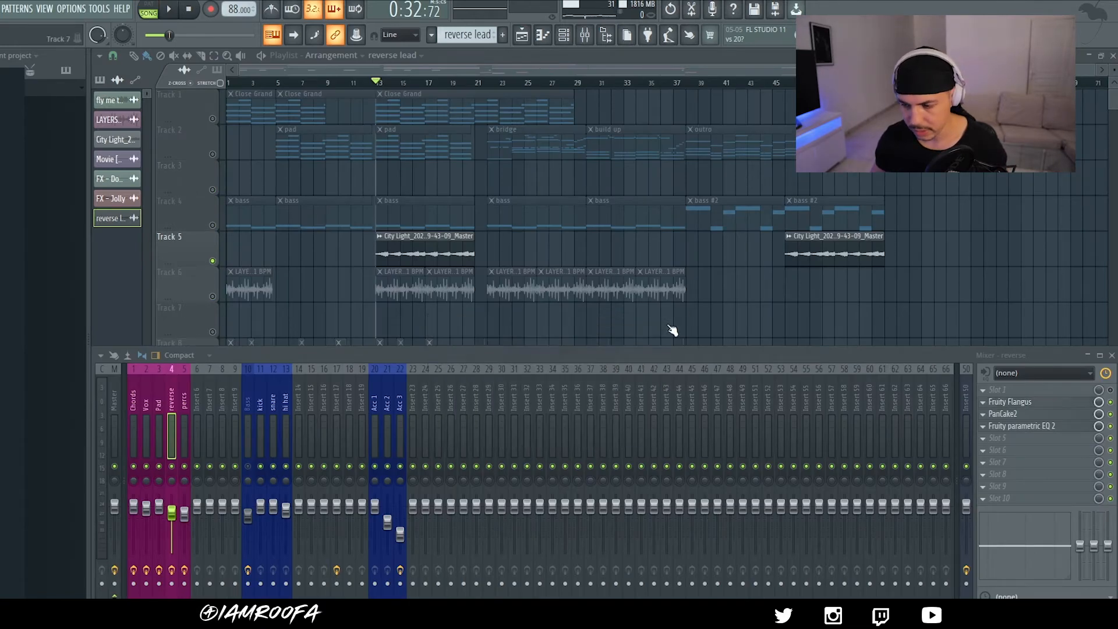
left_click(987, 412)
left_click(698, 102)
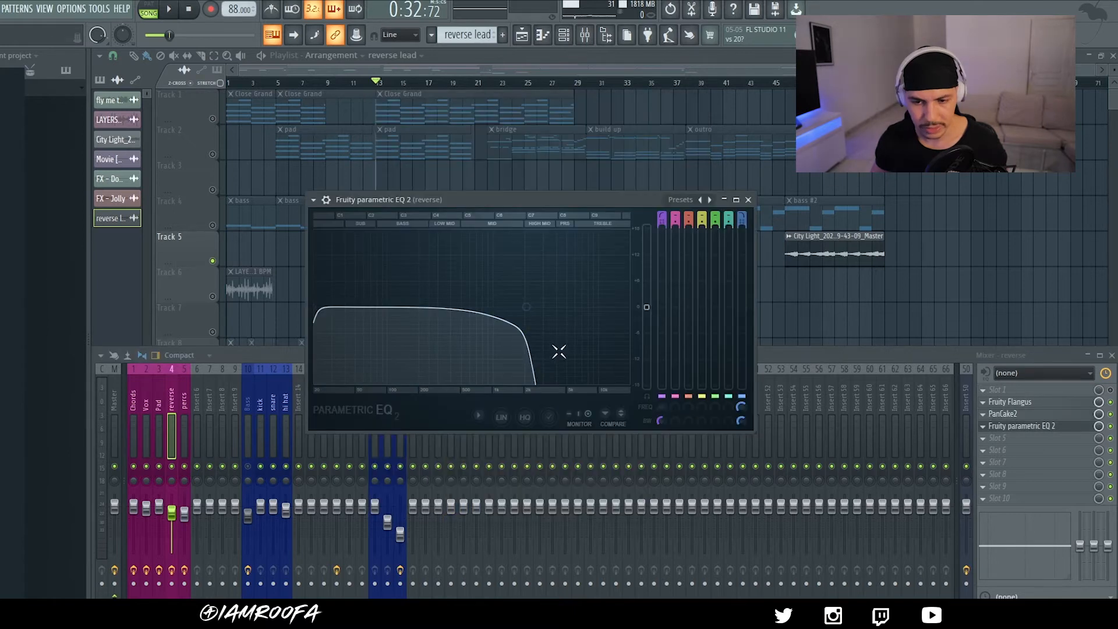
left_click(749, 199)
key("space")
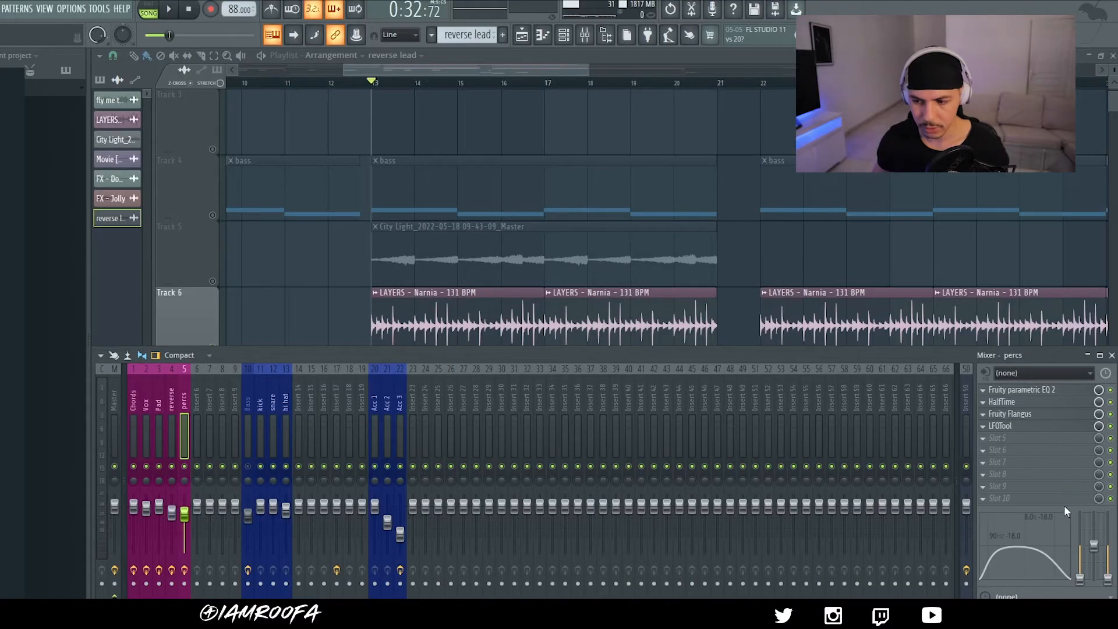
Step: Review the Fruity parametric EQ 2, HalfTime, Fruity Flangus and LFOTool settings on the percs mixer track
left_click(1051, 390)
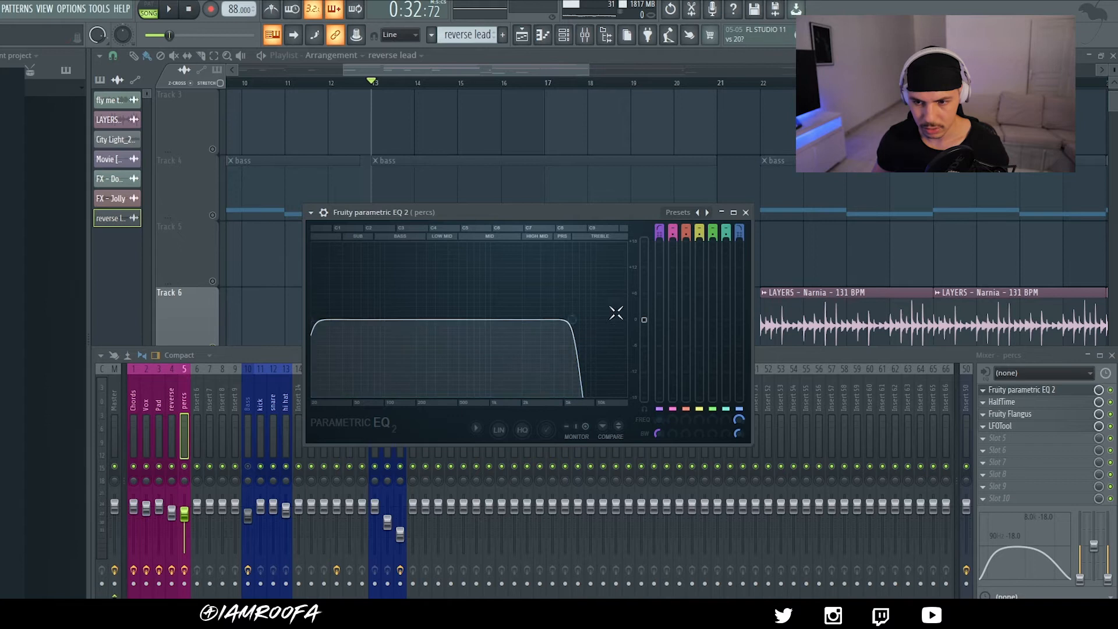
left_click(1001, 401)
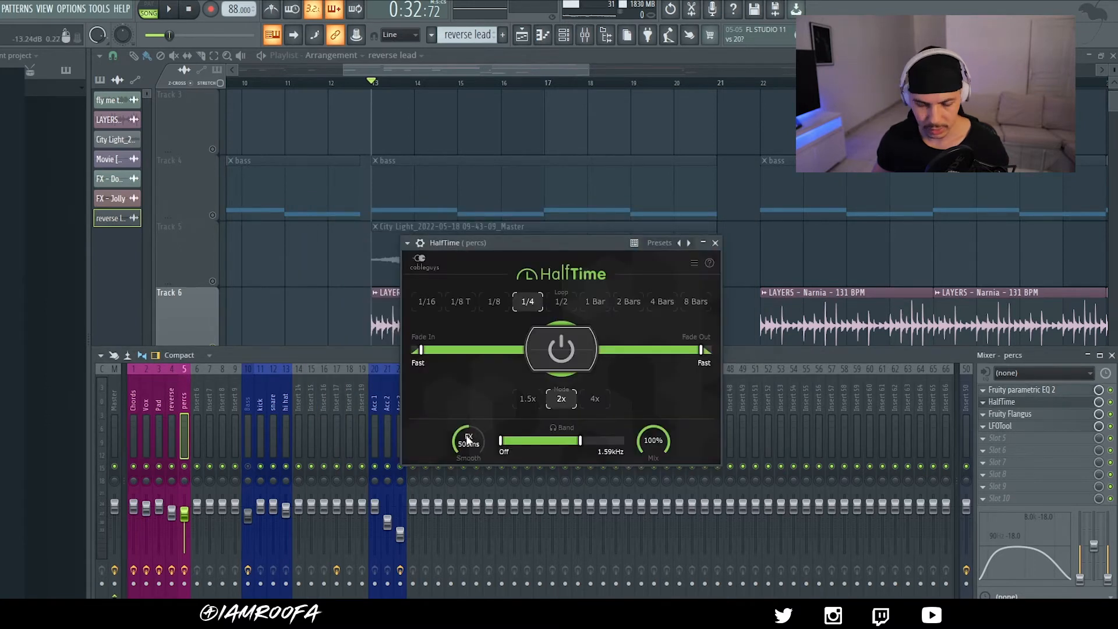
left_click(1010, 414)
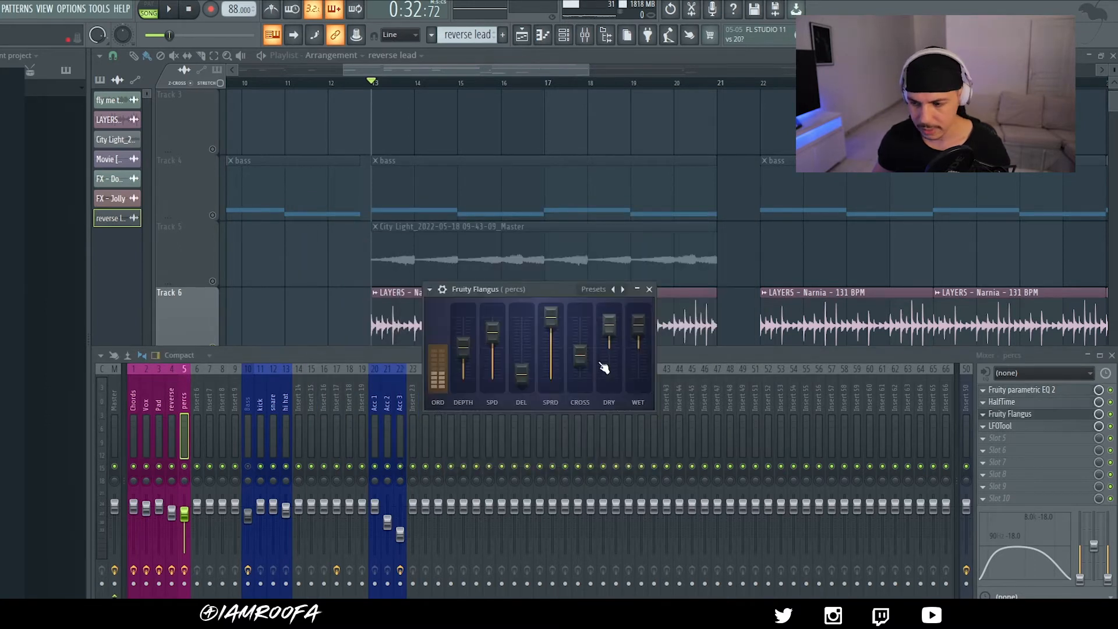
left_click(1002, 426)
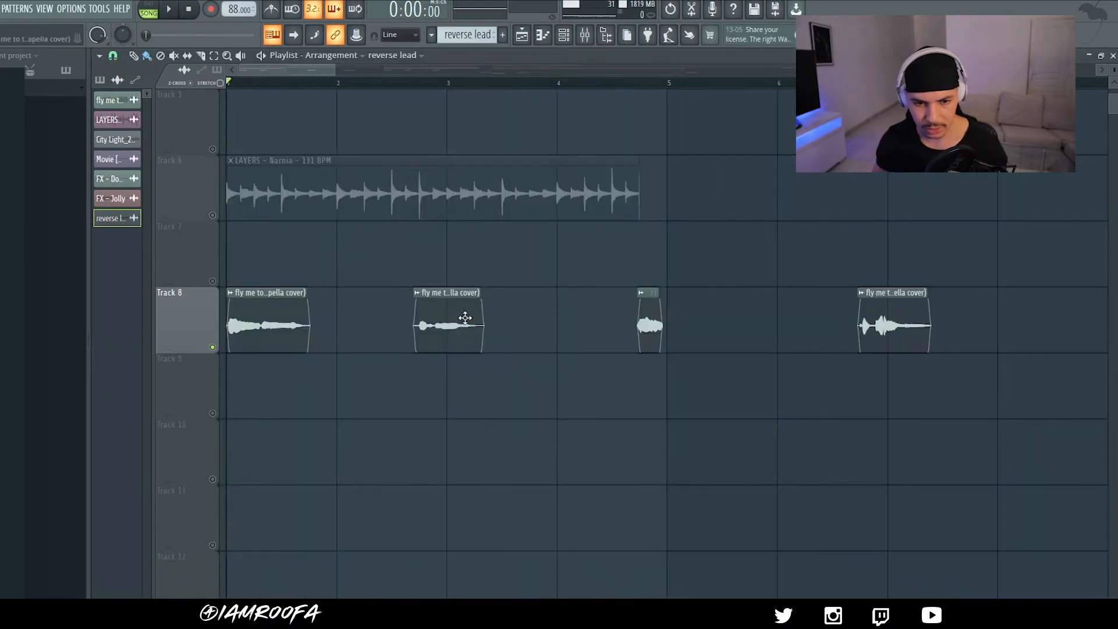
Step: Play the vocal chops on Track 8 and review the CLA MixHub, parametric EQ 2 and RVox settings on the Vox mixer track
key("space")
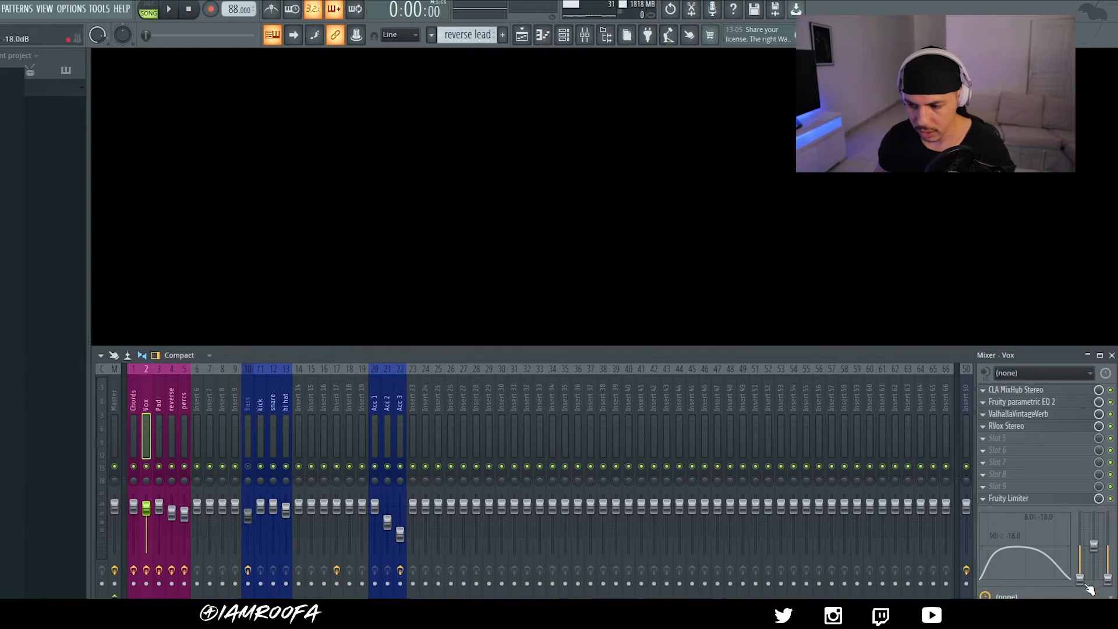
left_click(1020, 390)
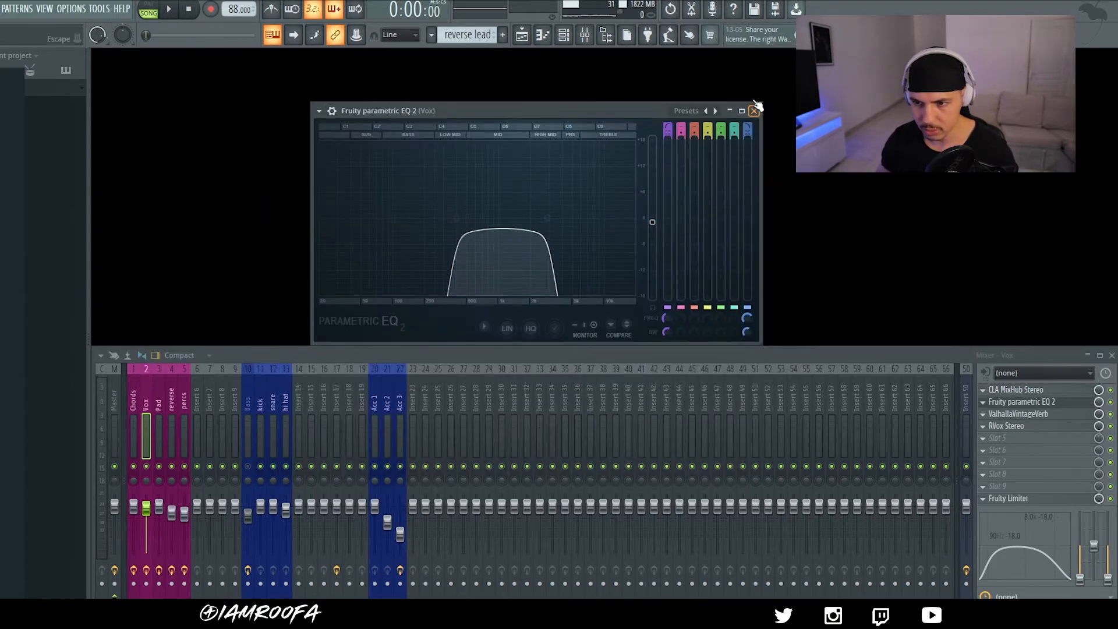
left_click(754, 111)
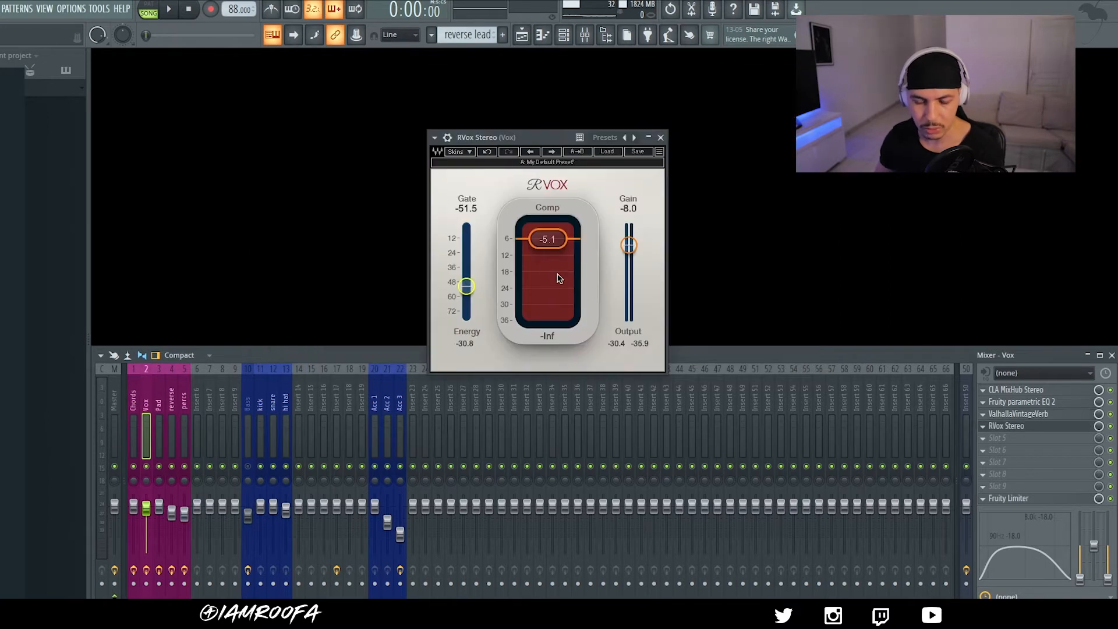
left_click(661, 139)
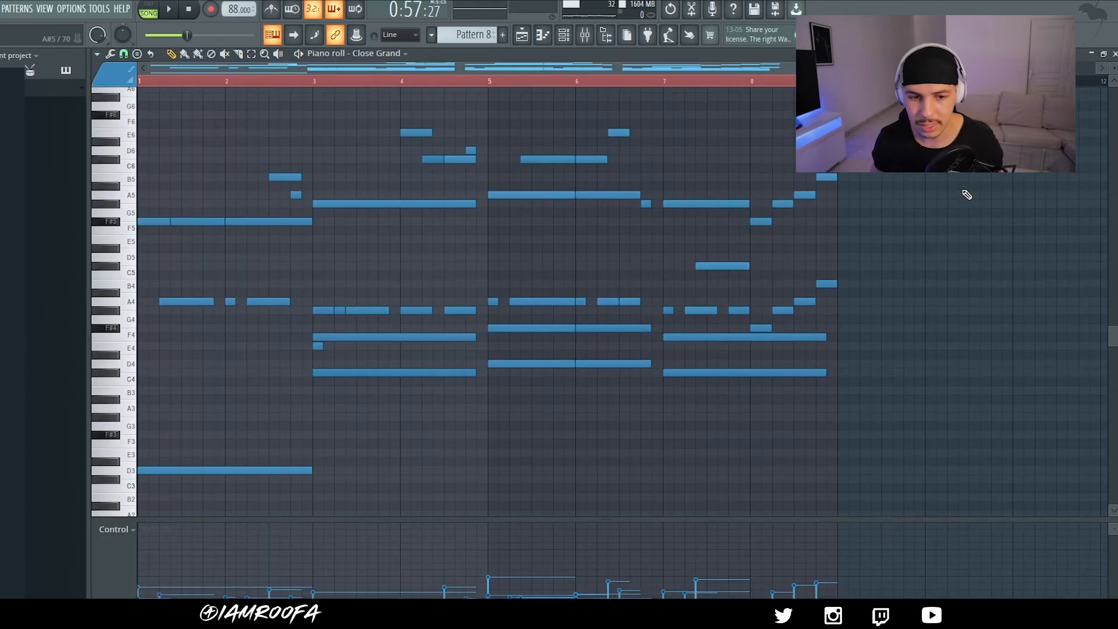
Step: Play the Close Grand part in the playlist, and open the Pattern 8 clip on Track 2 for note editing
key("space")
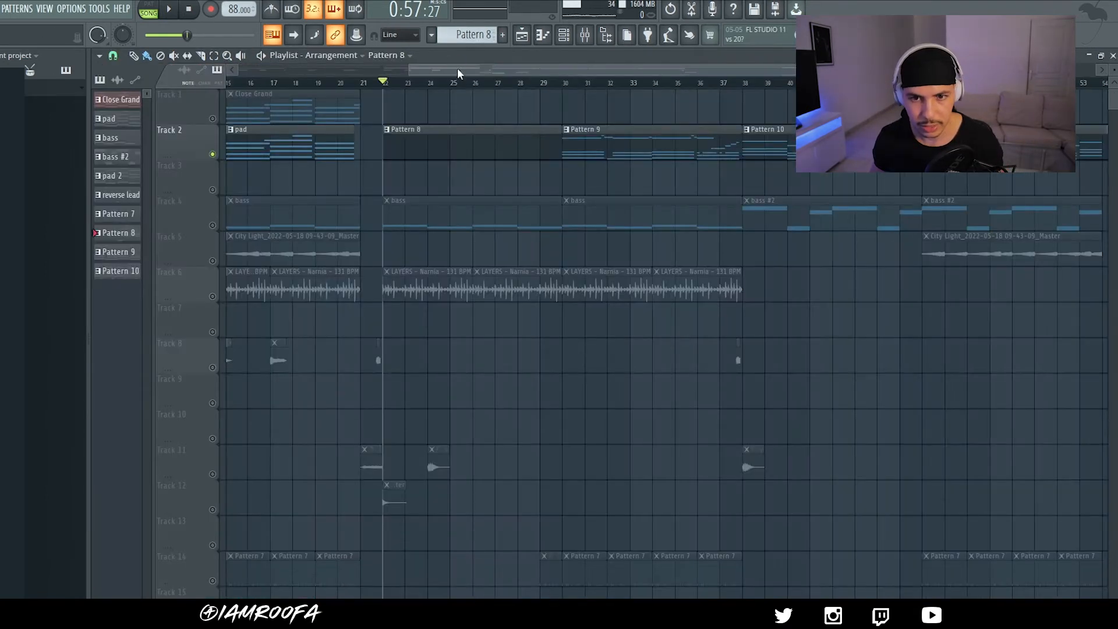
scroll(448, 116, "down", 2)
double_click(460, 143)
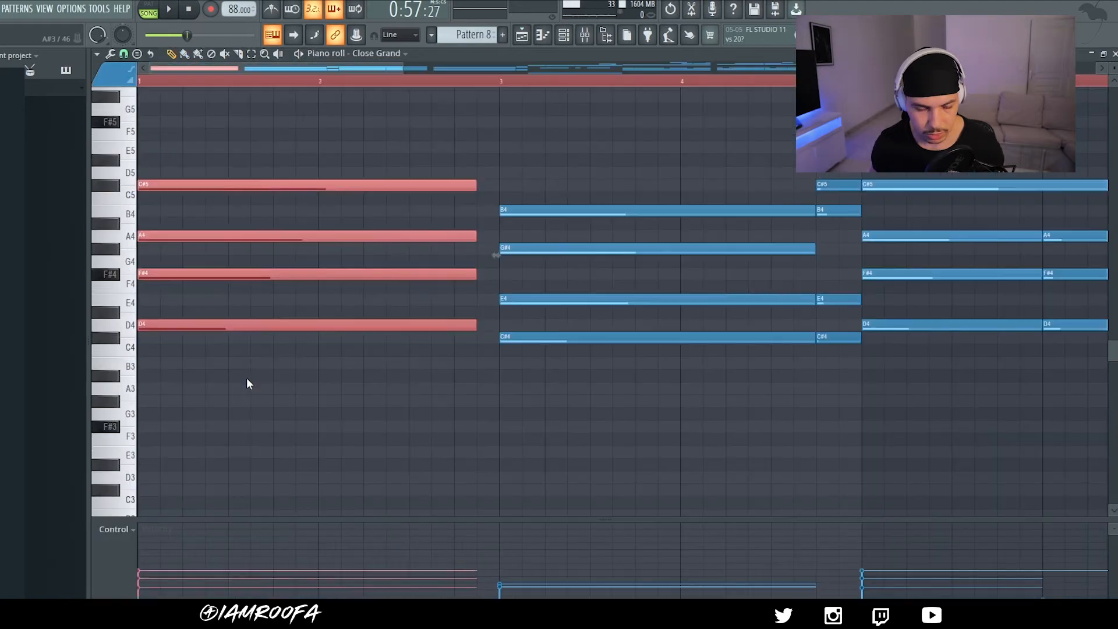
Step: Raise the E4 note in Pattern 8's second chord by one semitone to F4
left_click_drag(235, 377, 244, 174)
left_click_drag(555, 169, 533, 387)
left_click_drag(519, 270, 519, 313)
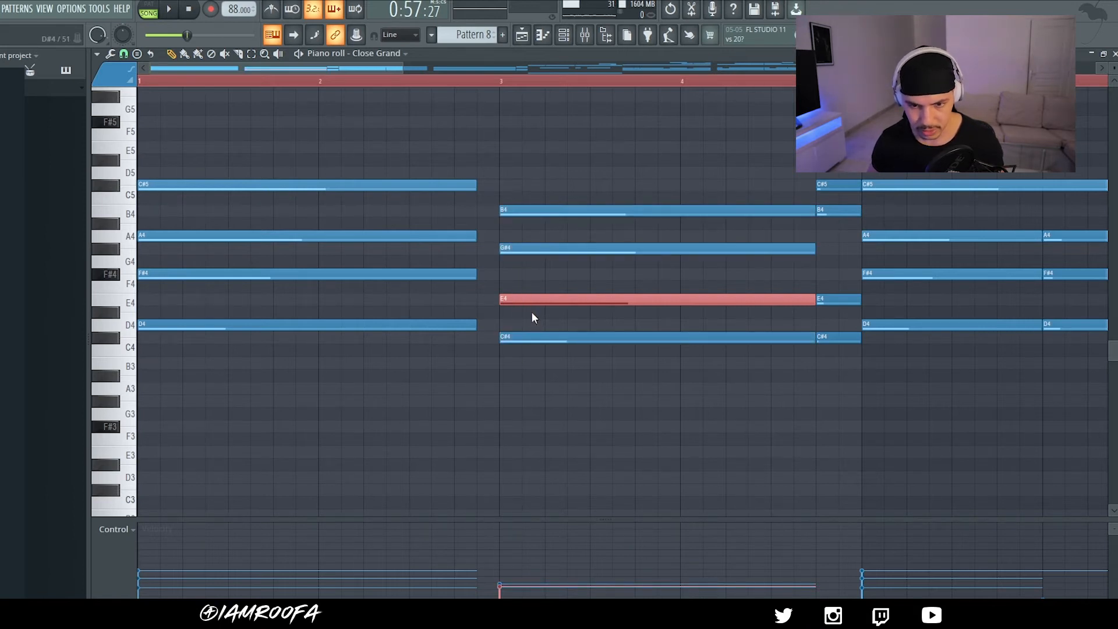
key("shift+Up")
left_click(551, 315, "ctrl")
Step: Delete the short chord before bar 5 and lengthen the second chord's notes to the end of bar 4
right_click(834, 186)
right_click(831, 210)
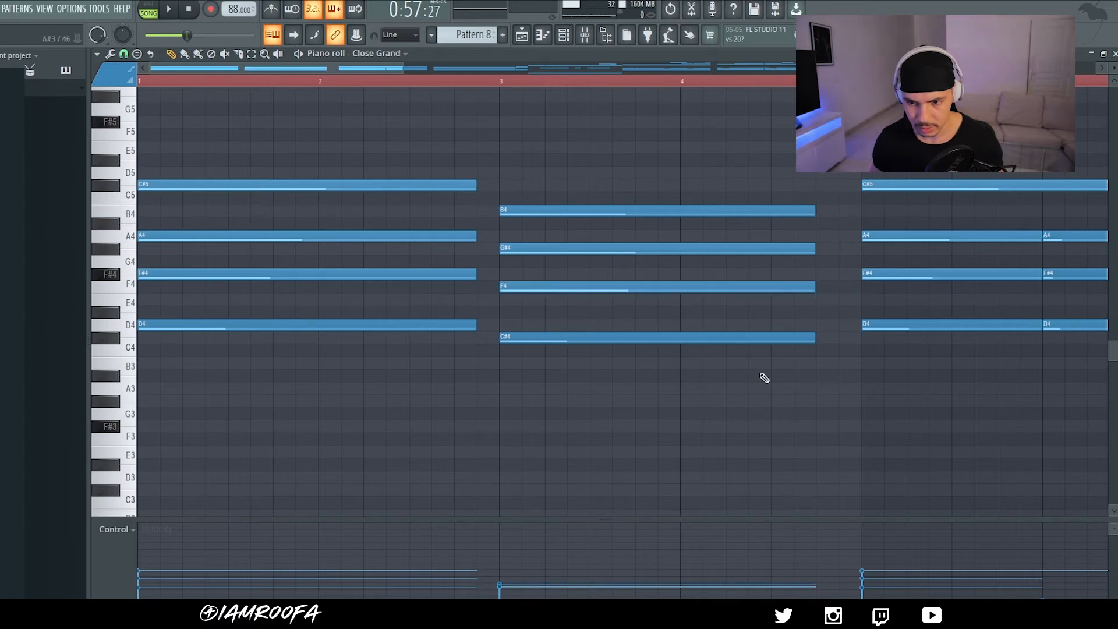
left_click_drag(764, 378, 761, 207)
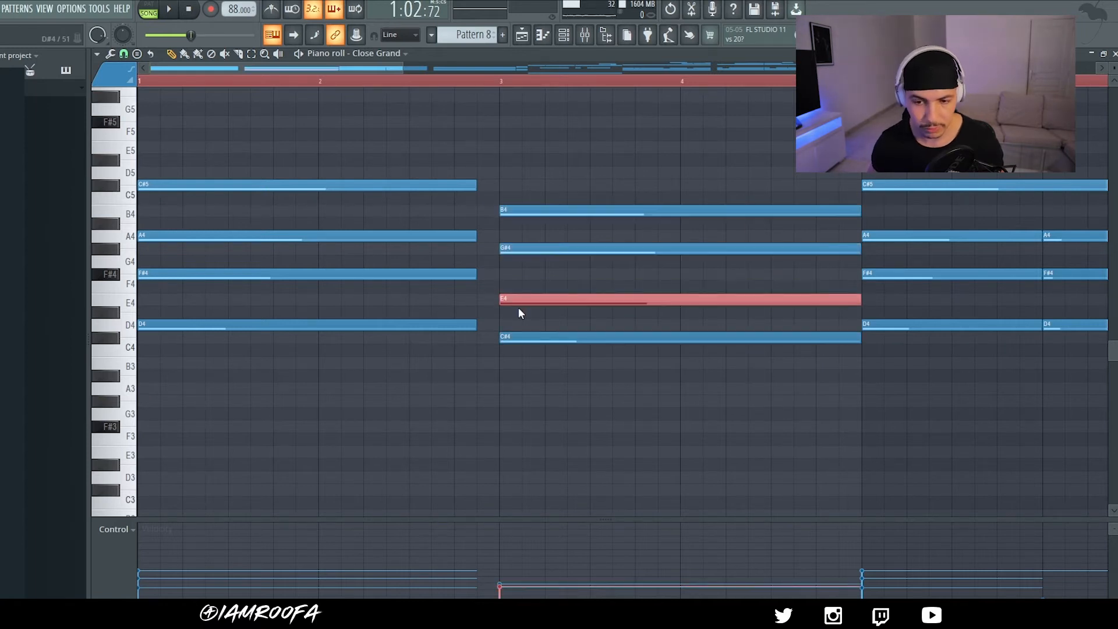
Step: Play the second chord with E4, raise that note one semitone to F4, and play it again to compare
key("space")
key("space")
key("shift+Up")
key("space")
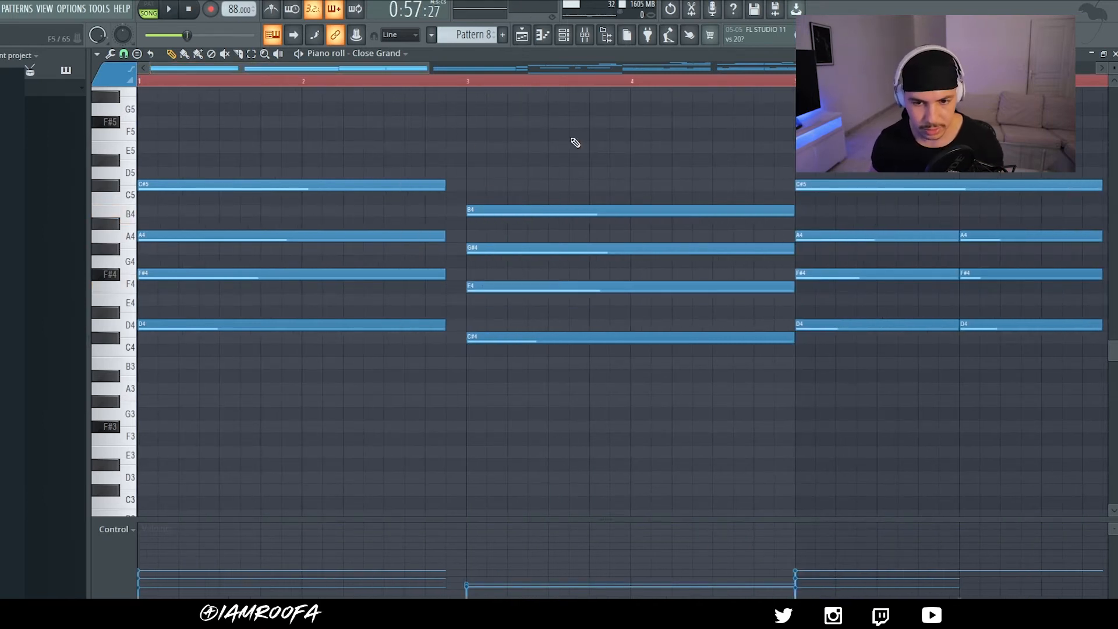
Step: Duplicate Pattern 8's first two chords so the four-bar progression repeats from bar 5
key("space")
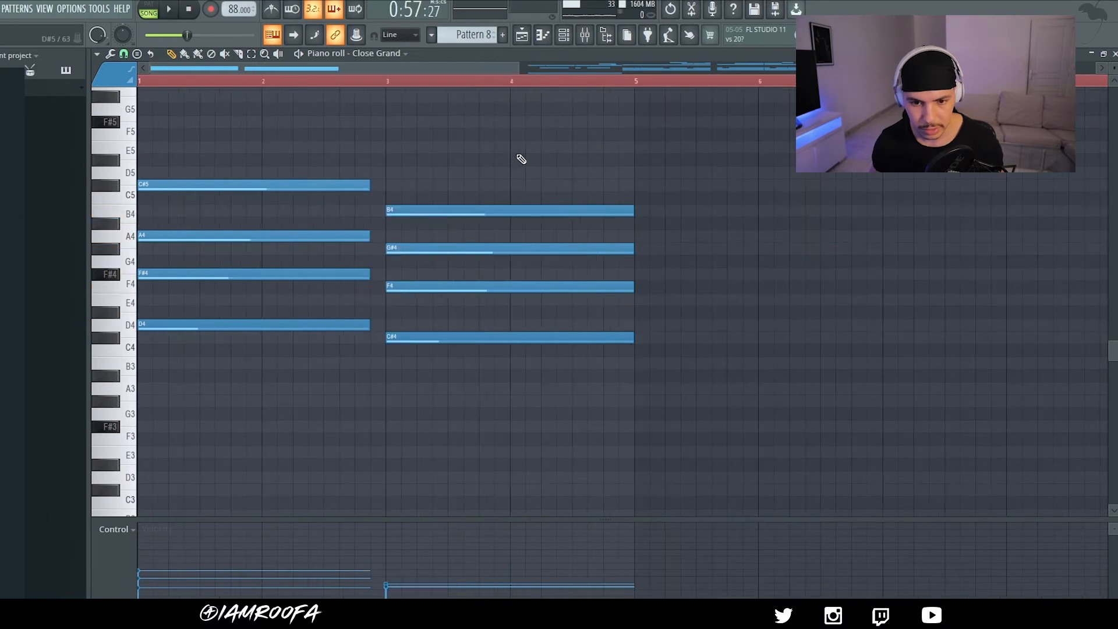
left_click_drag(542, 142, 242, 400)
left_click_drag(200, 319, 693, 336)
right_click(295, 367)
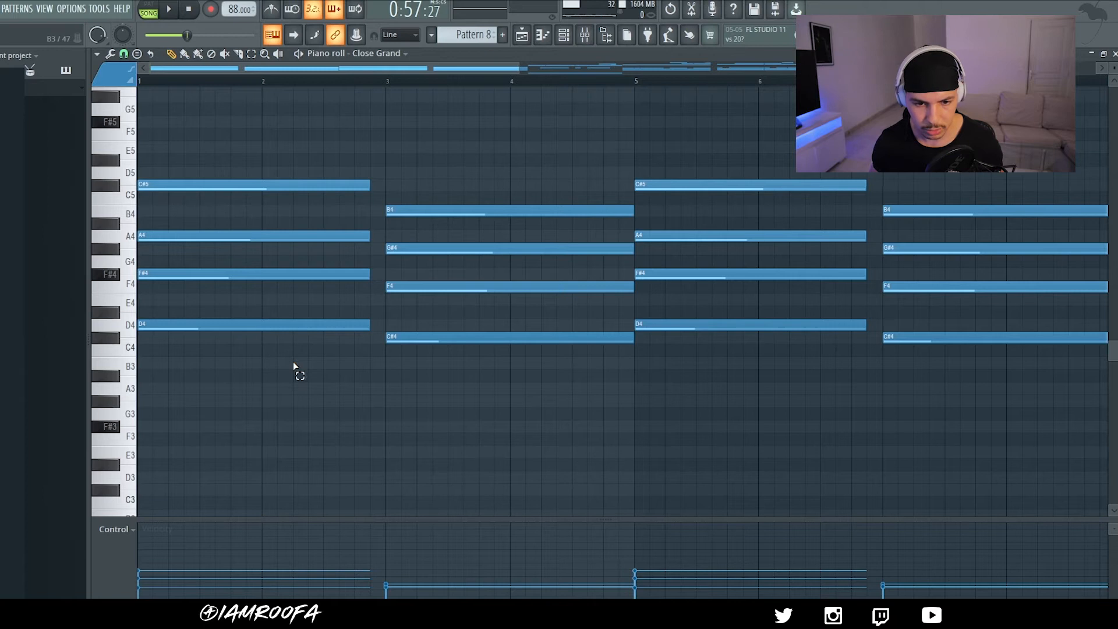
Step: Reduce Pattern 8's first chord to two notes, with D4 moved down an octave and F#4 moved up an octave
left_click_drag(293, 366, 279, 306)
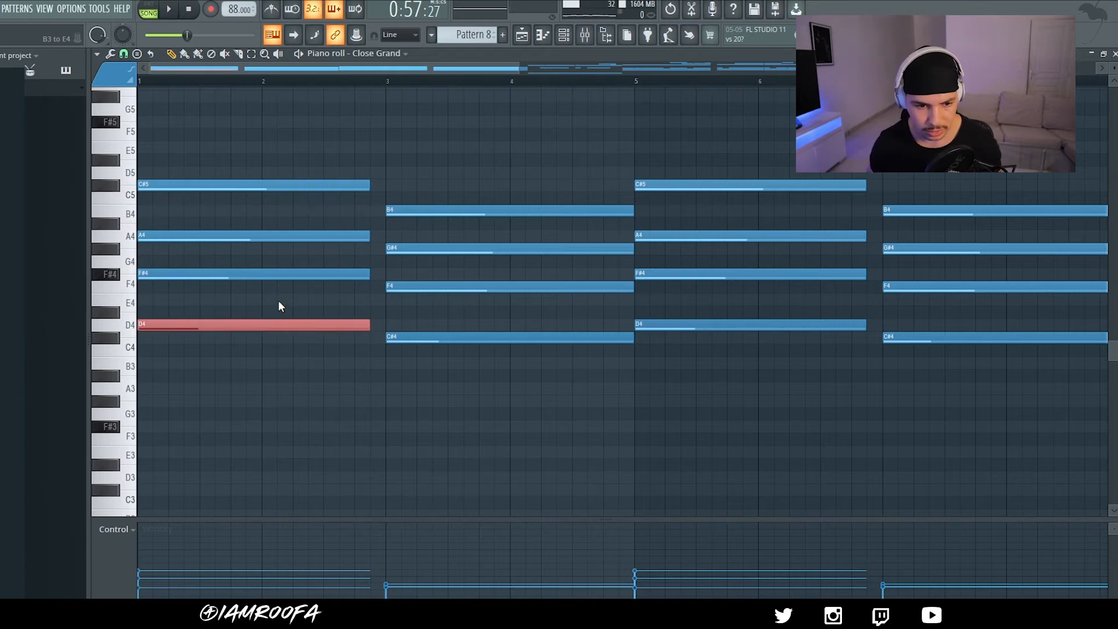
key("ctrl+Down")
right_click(164, 237)
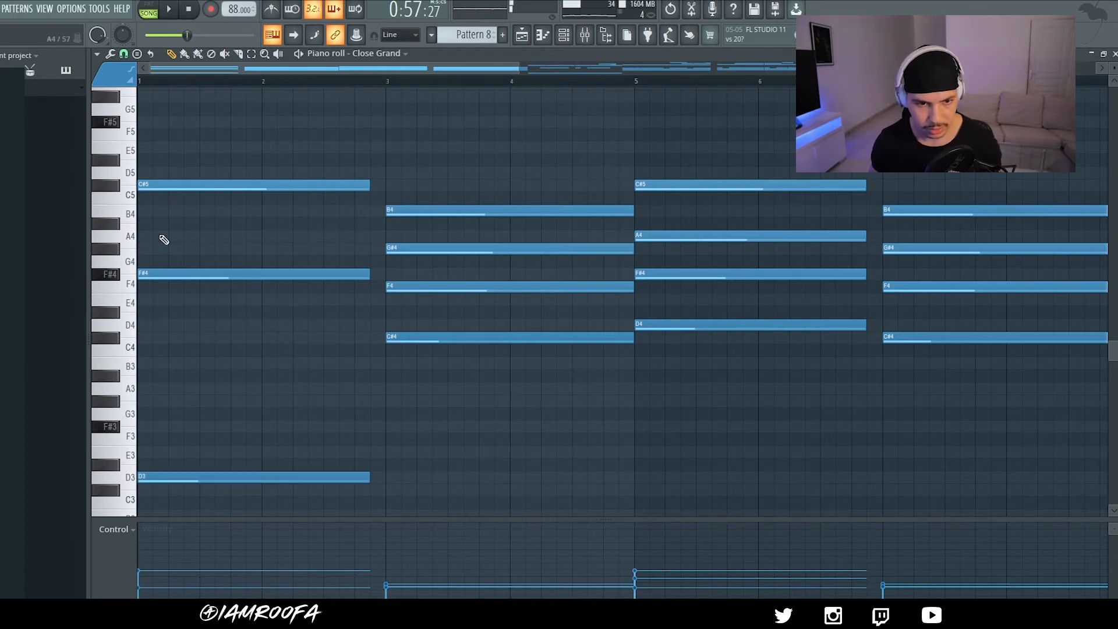
right_click(173, 183)
left_click_drag(177, 233, 138, 309)
key("ctrl+Up")
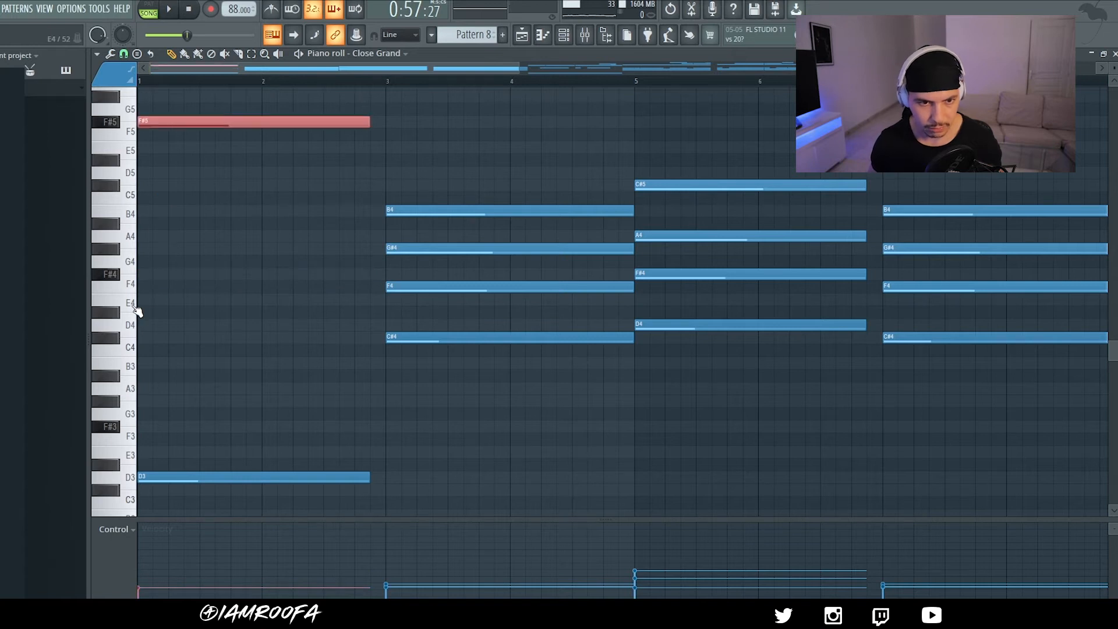
Step: Add an A4 note slightly after the start of Pattern 8's first chord and play the result
key("space")
left_click(243, 275, "ctrl")
left_click(194, 240)
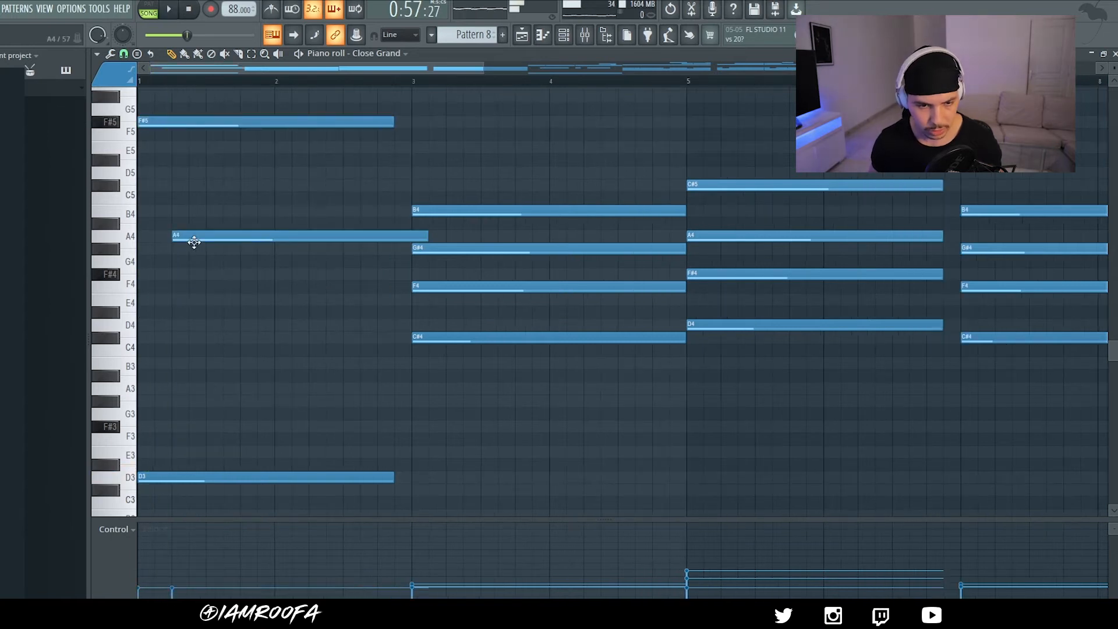
key("space")
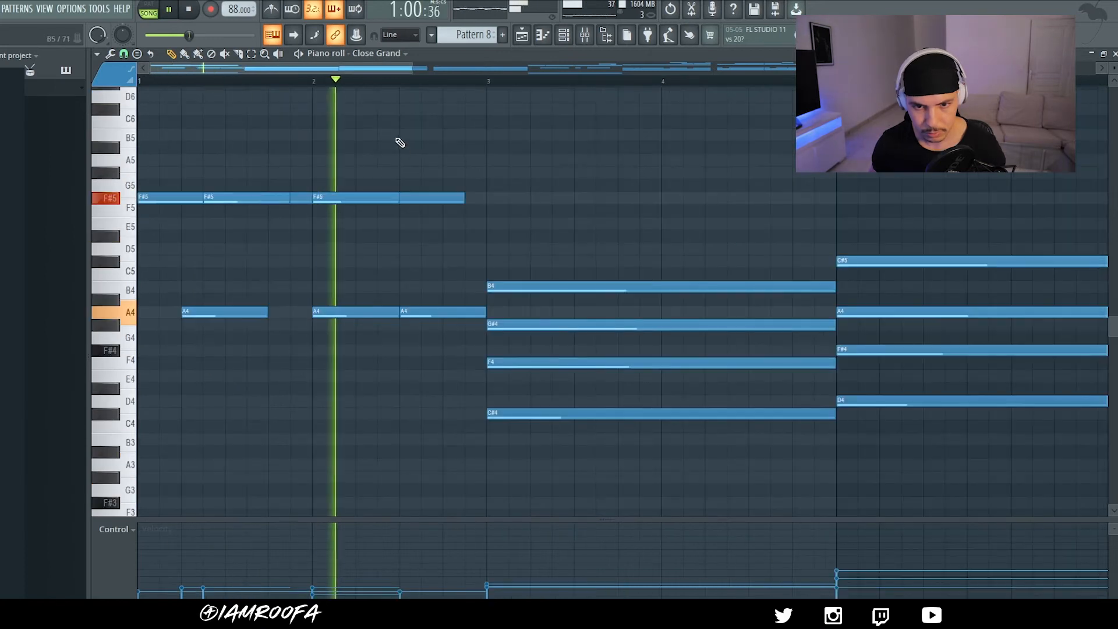
Step: Add B5 and A5 melody notes at the end of bar 2, a long G#5 from bar 3, and a D6 near the end of bar 4
left_click(430, 135)
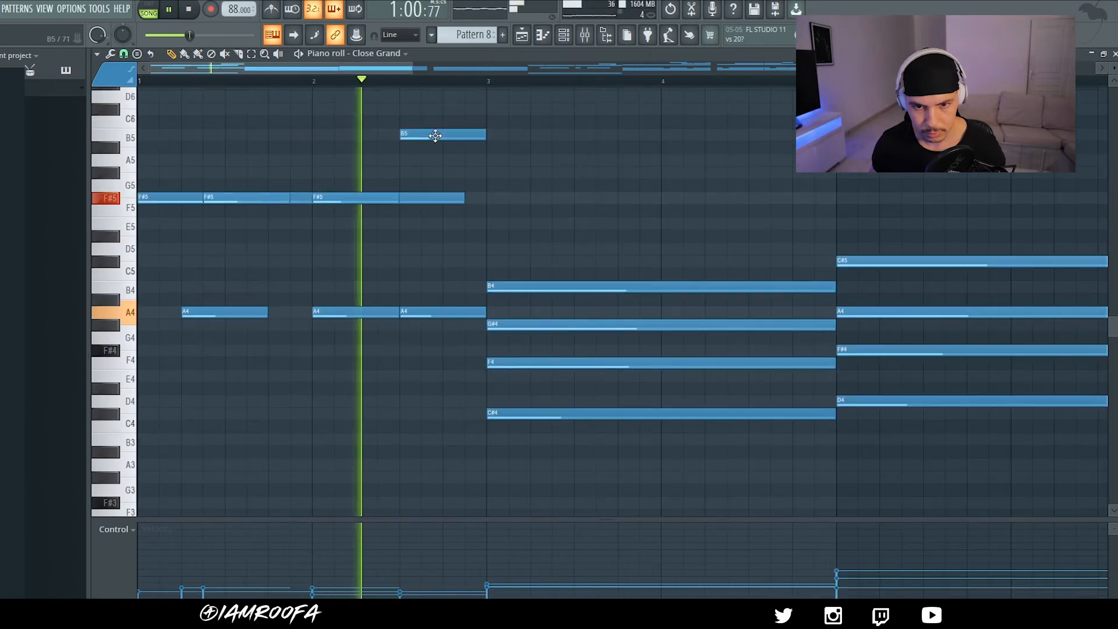
left_click(454, 161)
left_click(444, 81)
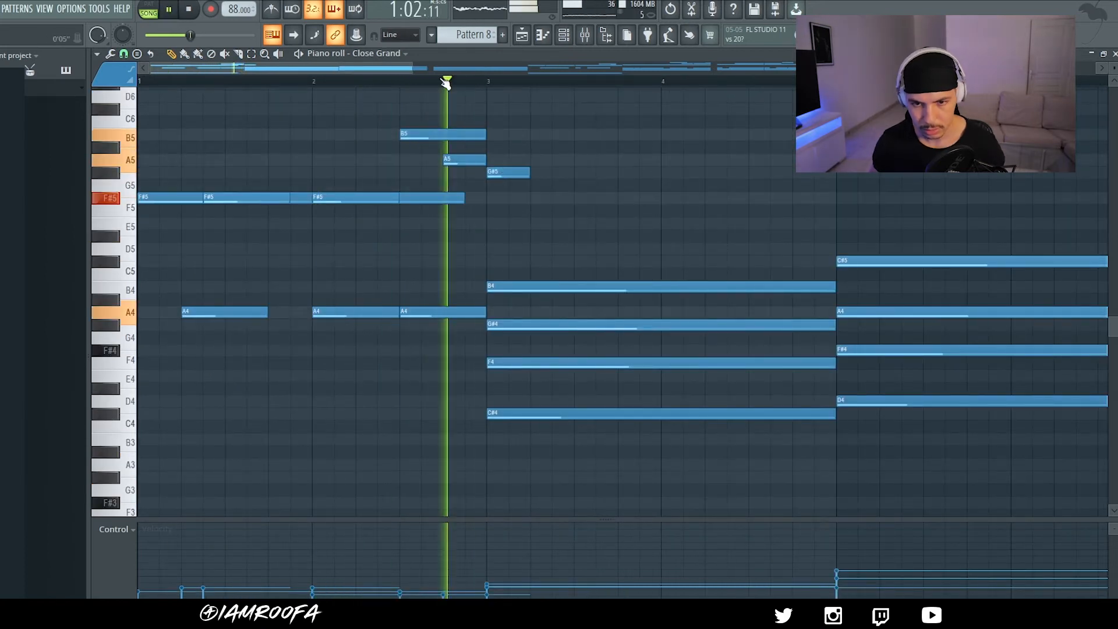
left_click_drag(529, 172, 774, 191)
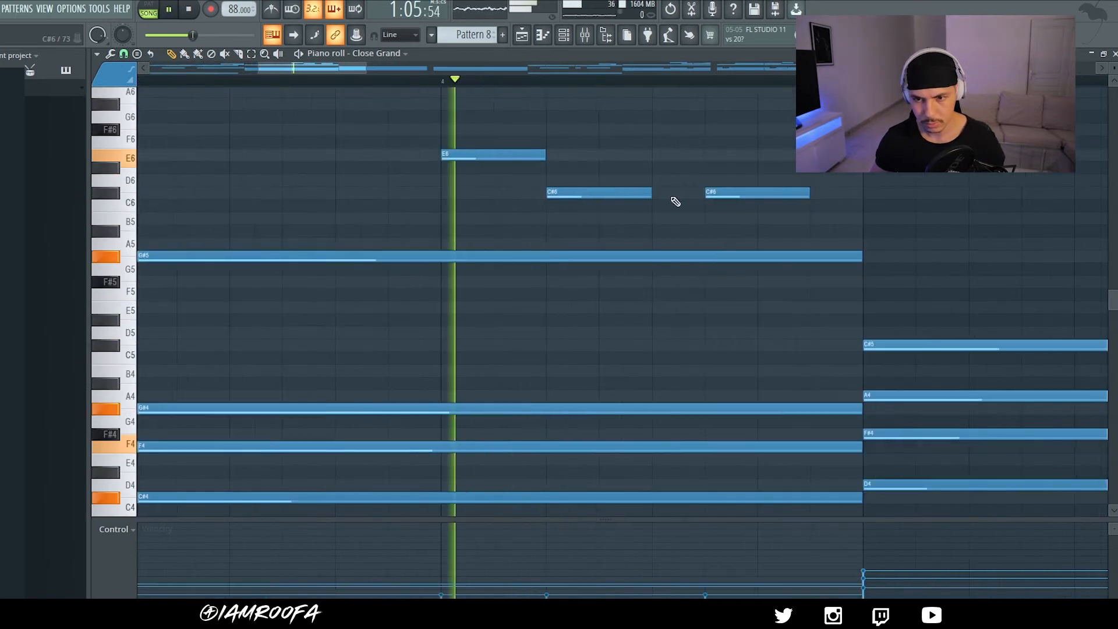
left_click(764, 180)
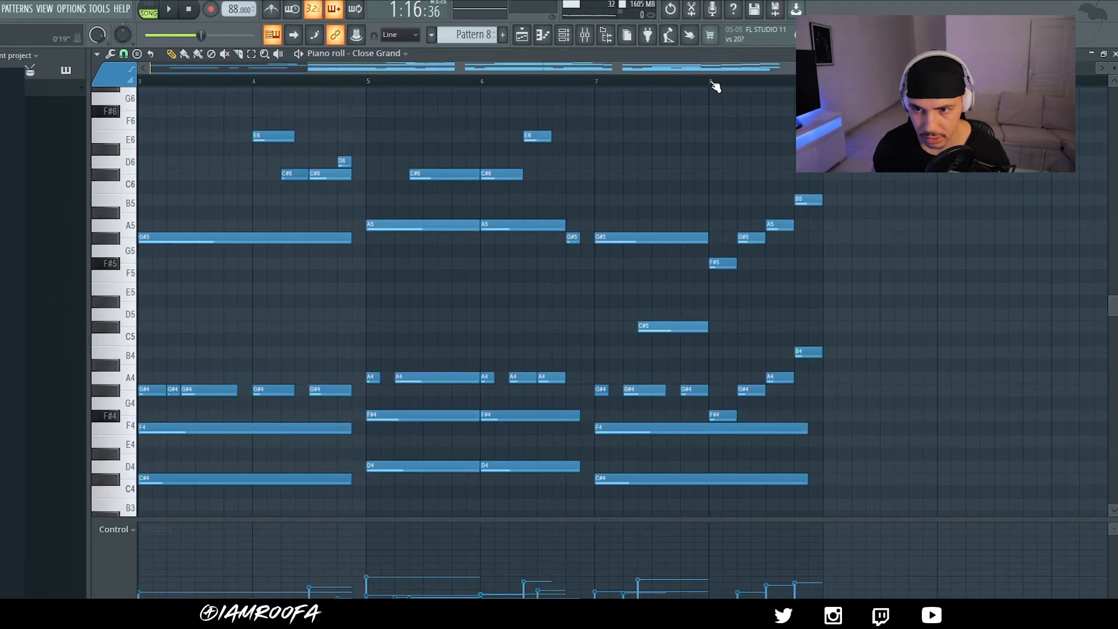
Step: Play the rising run in bar 8 of Pattern 8 and highlight its lower-octave notes F#4, G#4, A4 and B4
left_click_drag(712, 82, 823, 88)
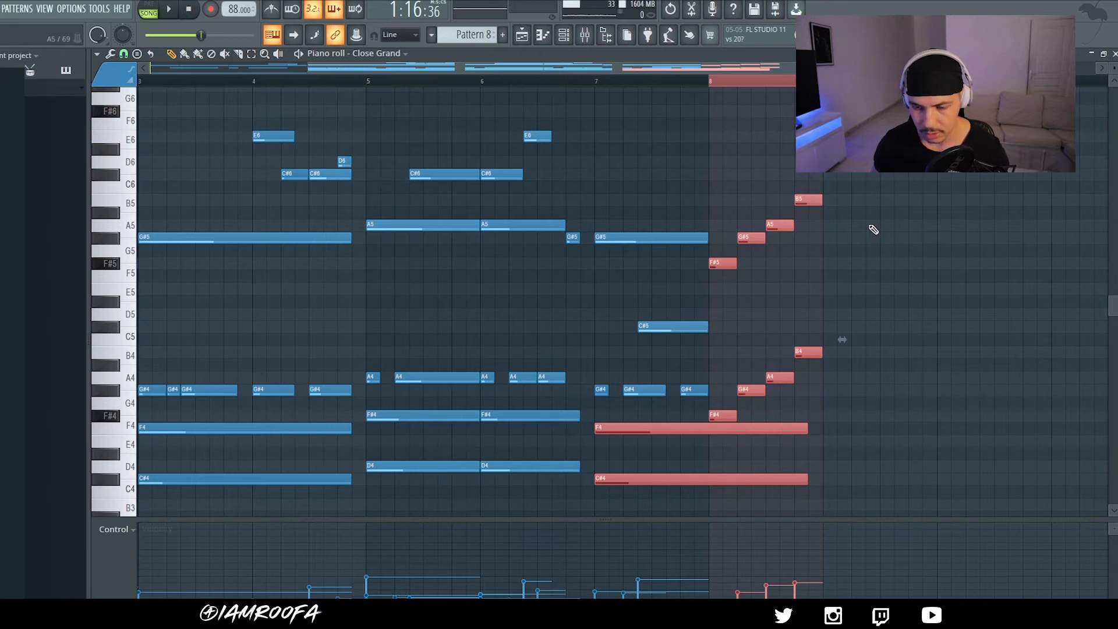
key("space")
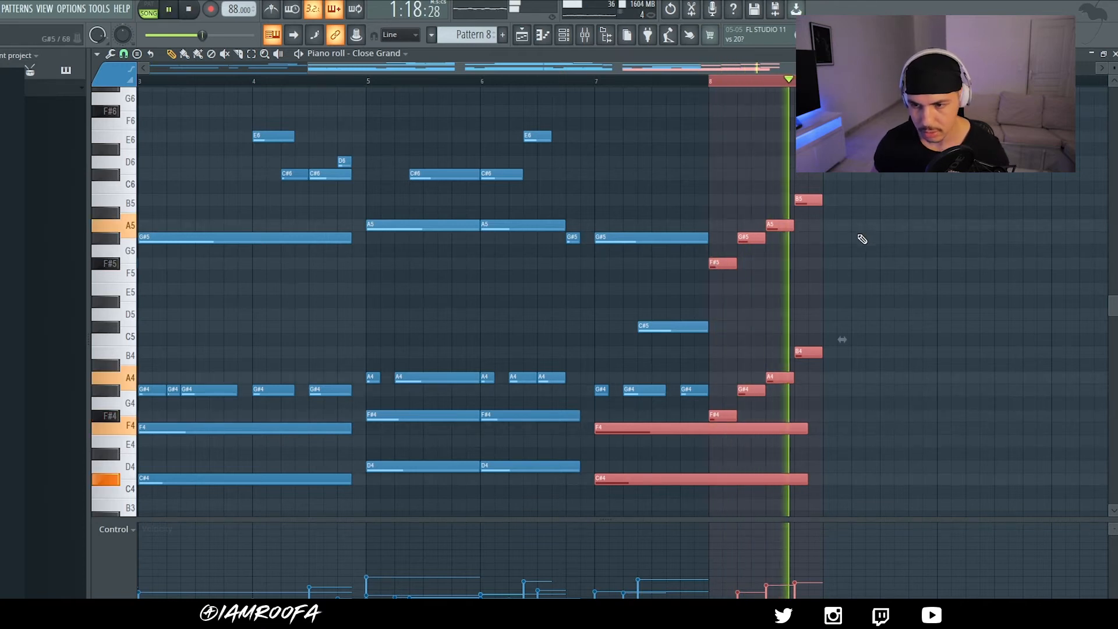
key("space")
left_click_drag(854, 335, 717, 420)
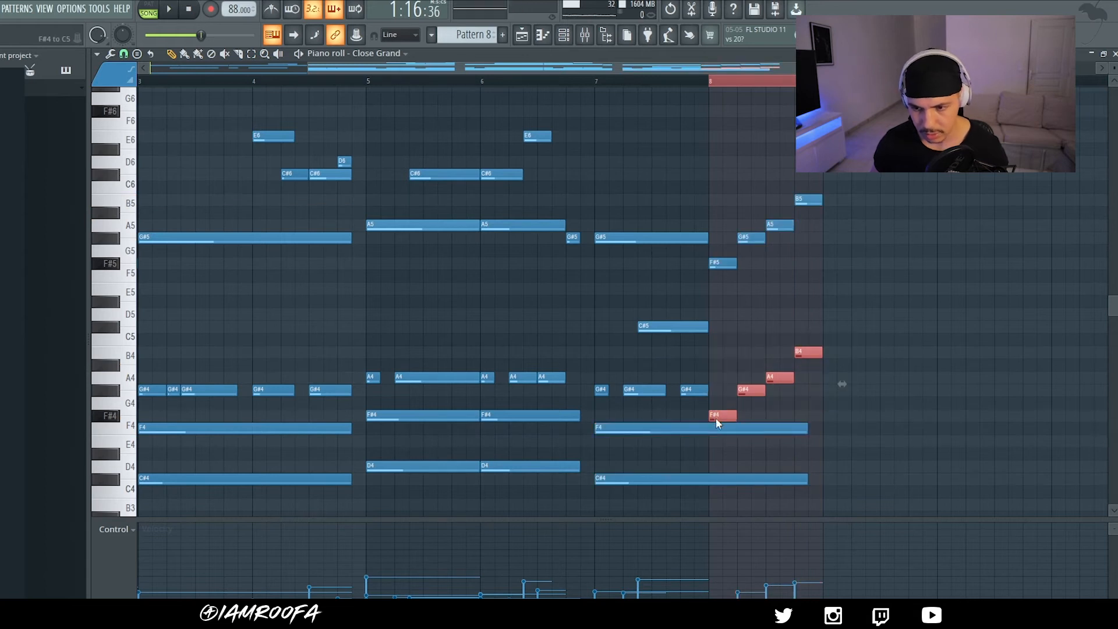
Step: Open the Pattern 9 clip from the playlist for note editing and highlight its lower chord notes
key("F5")
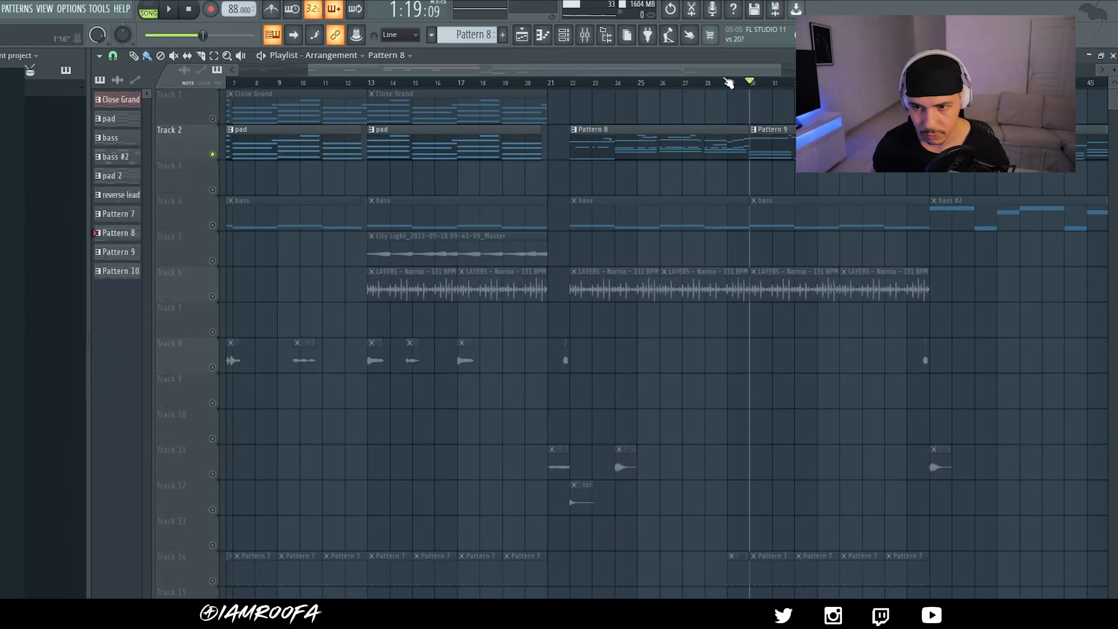
scroll(699, 117, "right", 3)
double_click(669, 149)
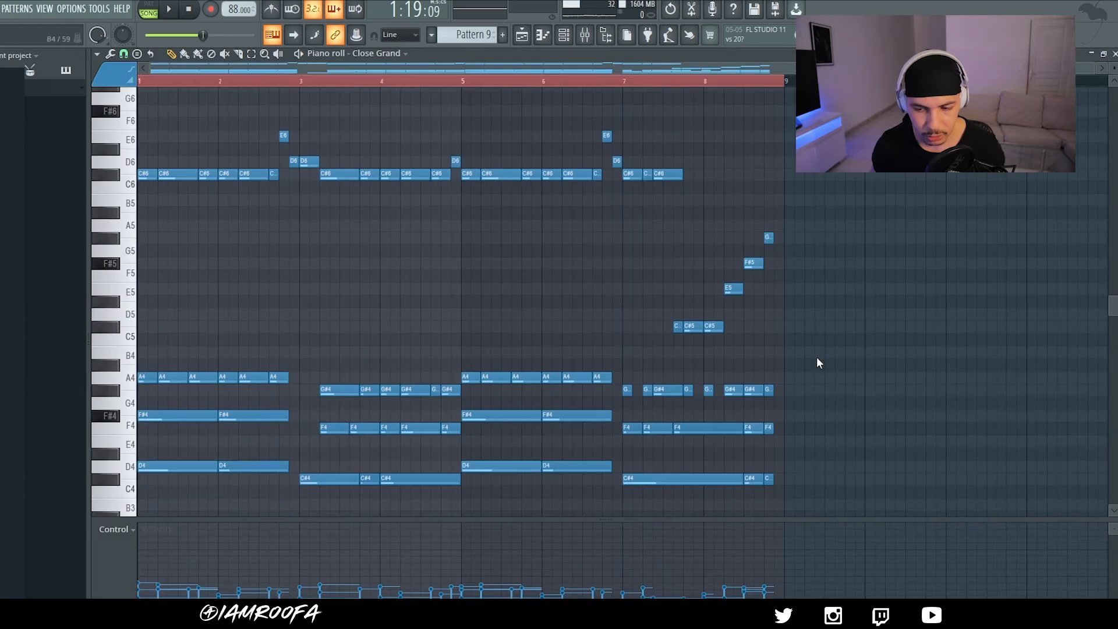
left_click_drag(820, 344, 104, 511)
left_click_drag(848, 316, 108, 514)
left_click(285, 437, "ctrl")
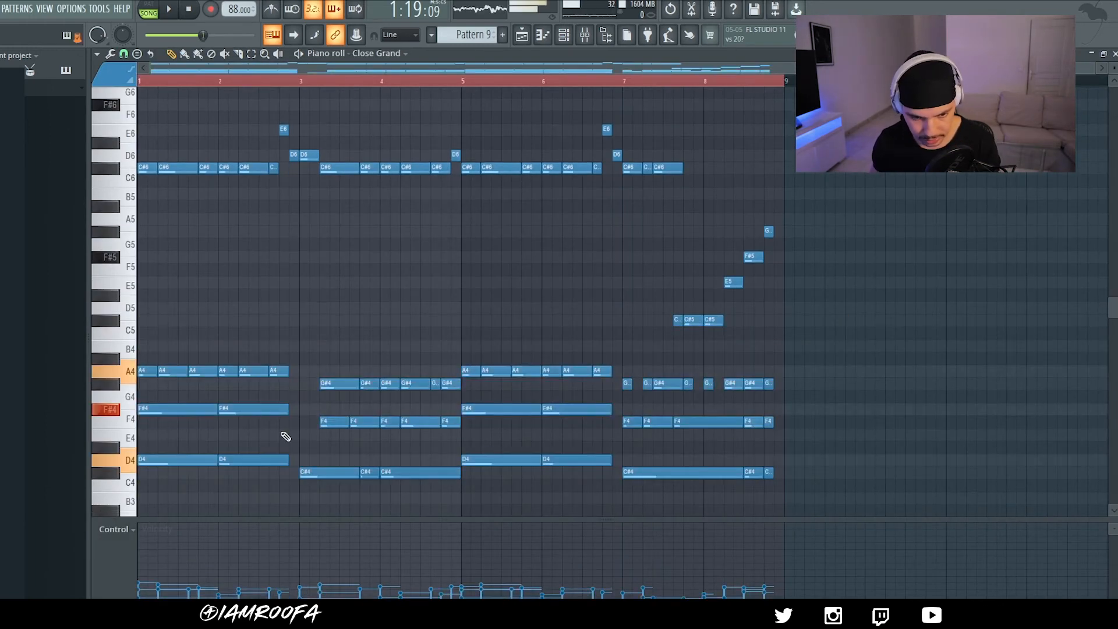
Step: Highlight Pattern 9's upper melody notes, compare them with the chord notes below, and play the pattern
scroll(294, 444, "up", 1)
left_click_drag(794, 150, 47, 277)
left_click_drag(847, 212, 591, 375)
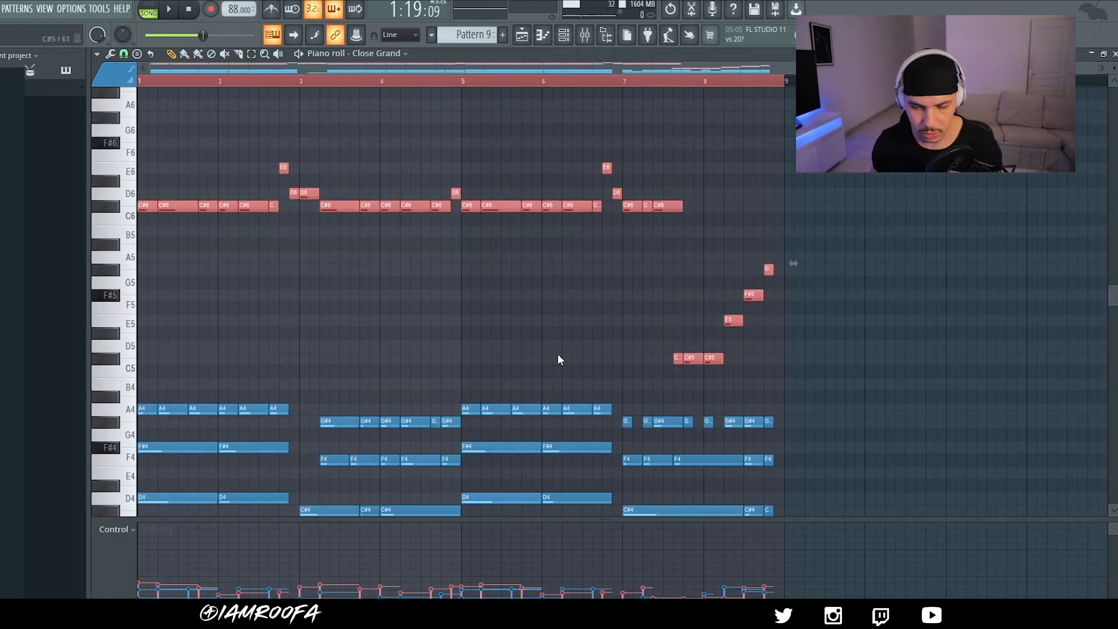
scroll(367, 257, "down", 2)
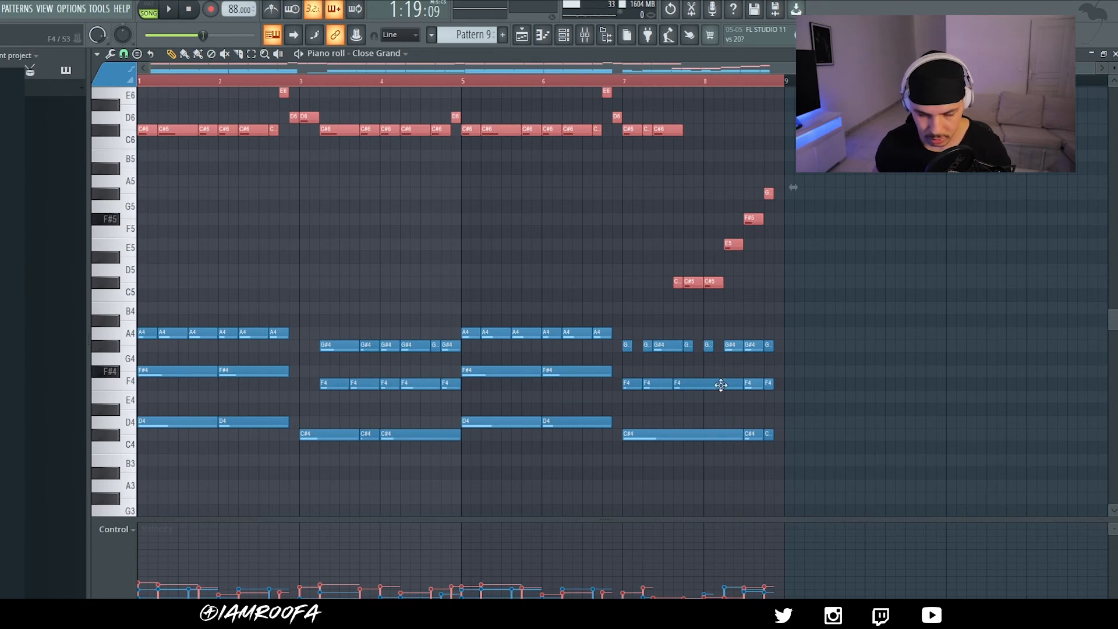
scroll(334, 221, "up", 1)
left_click(356, 248, "ctrl")
scroll(357, 247, "up", 3)
key("space")
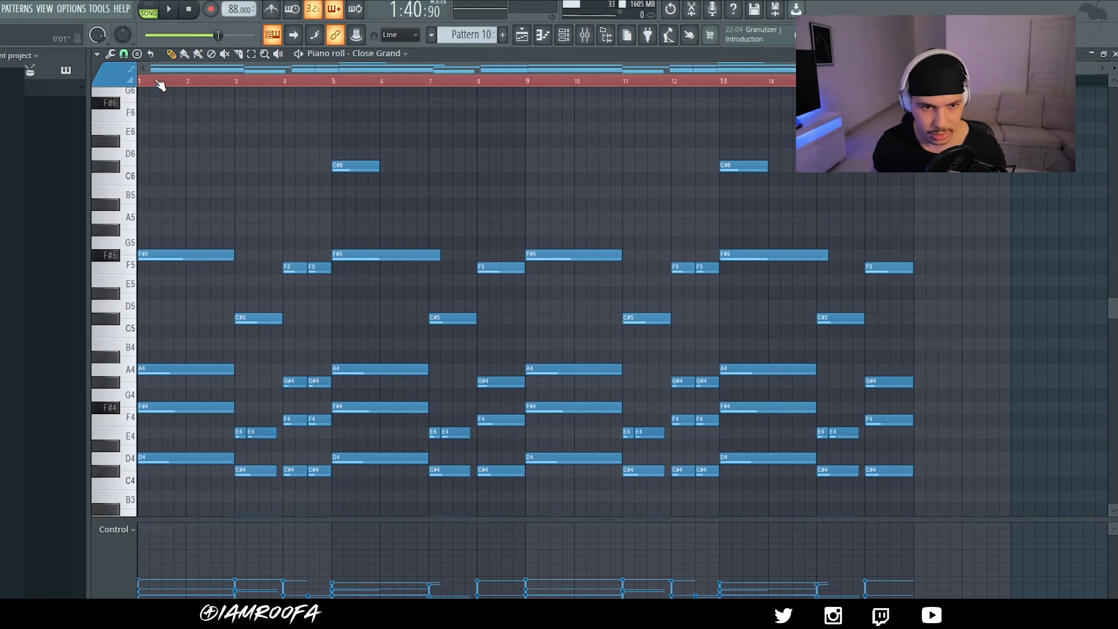
Step: Play Pattern 10's chords from the start and again from bar 3
key("space")
key("space")
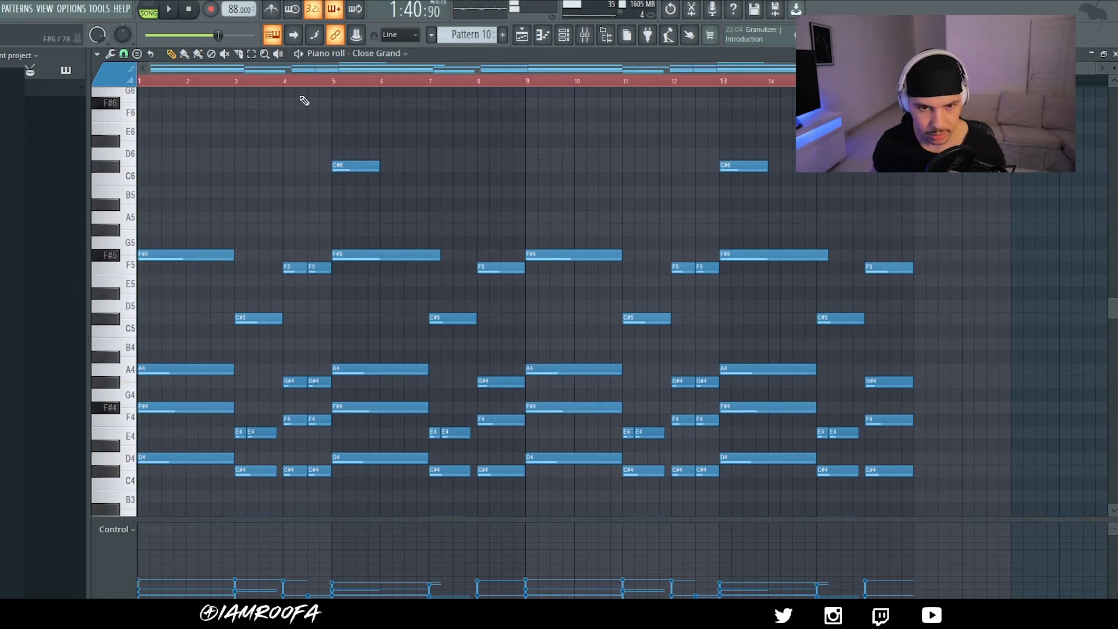
key("space")
key("space")
left_click(239, 84)
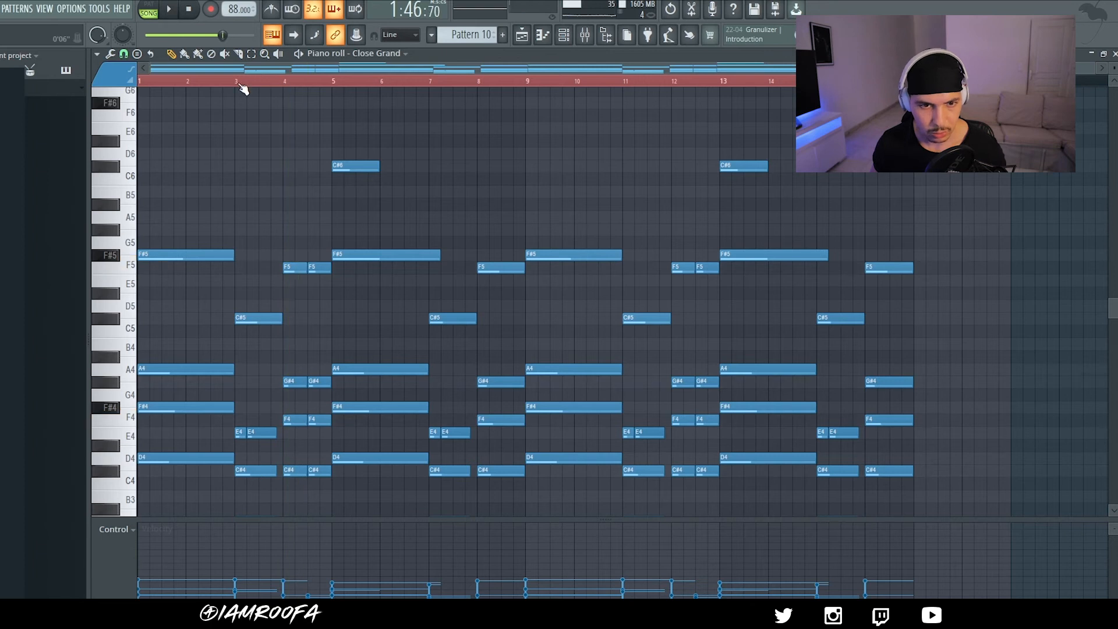
key("space")
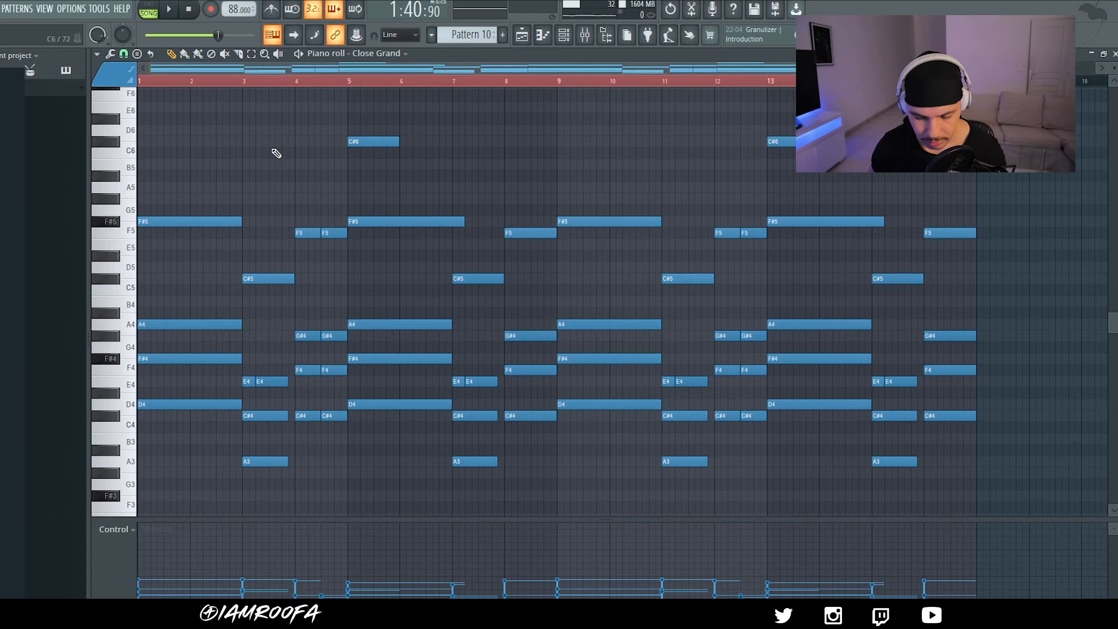
Step: Delete all notes in Pattern 10, along with a one-bar trial D4 note at bar 1
key("ctrl+a")
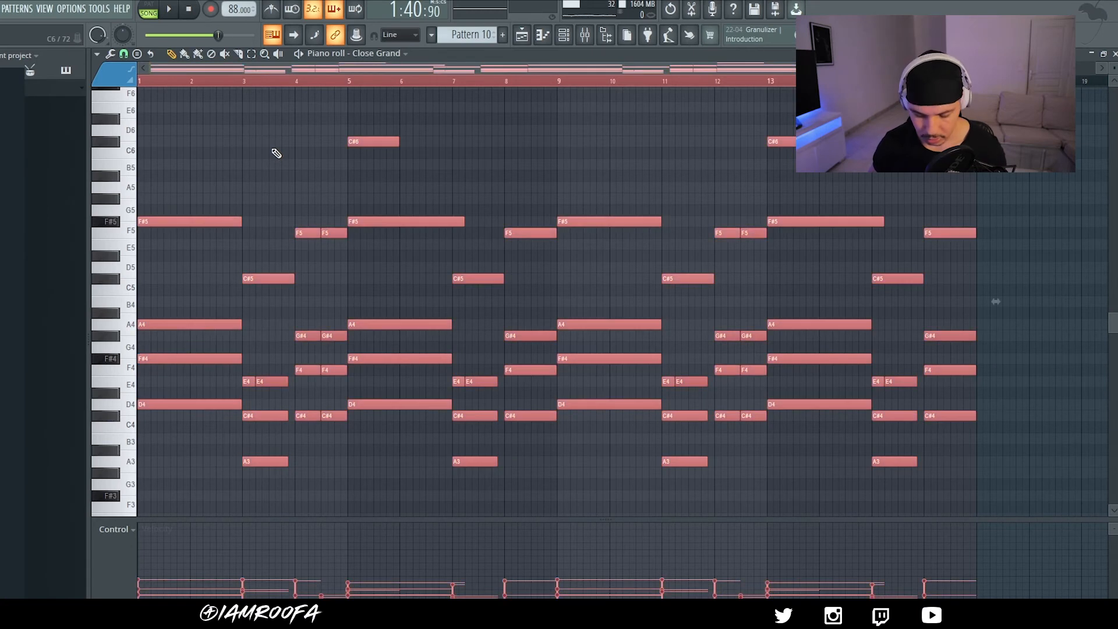
left_click_drag(202, 398, 222, 397)
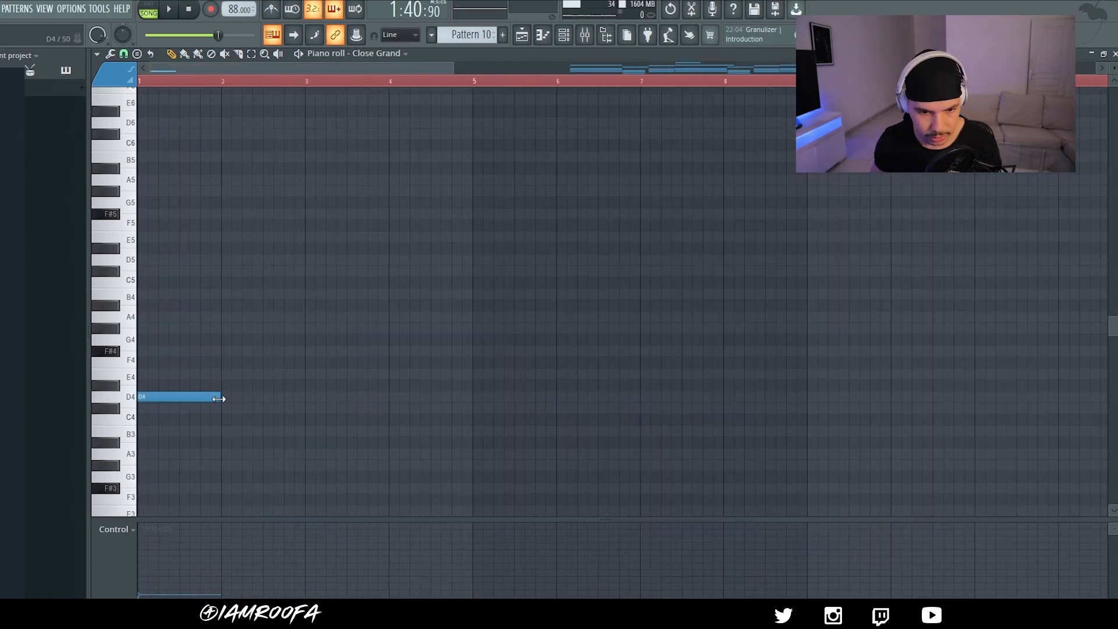
right_click(160, 398)
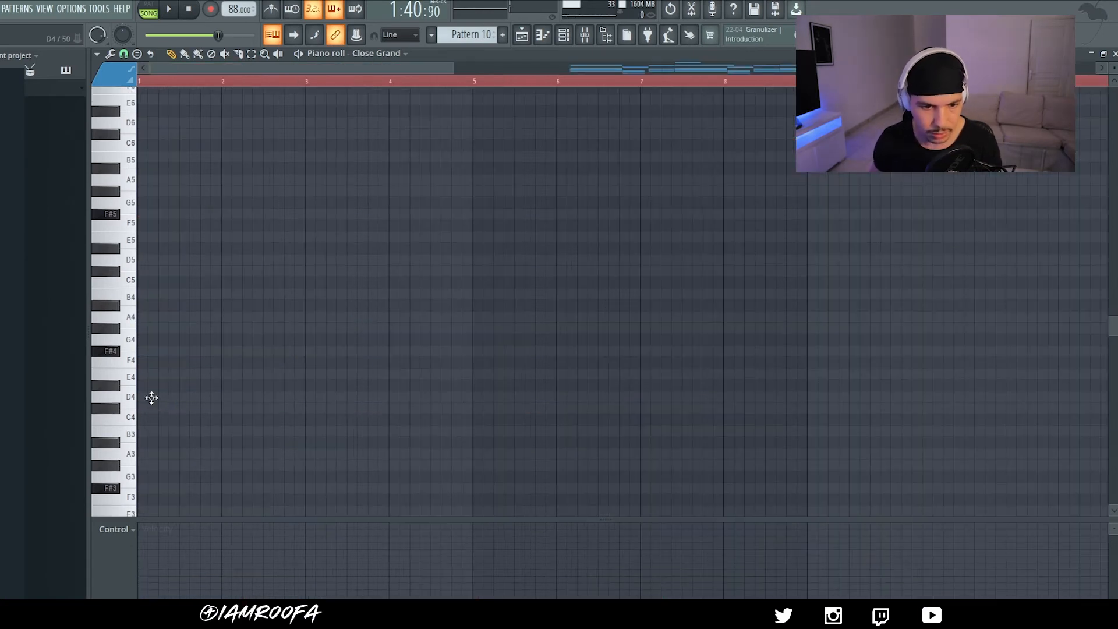
Step: Draw a chord of D4, F#4 and A4 at bar 1 and lengthen it to two bars
left_click(152, 398)
left_click(148, 351)
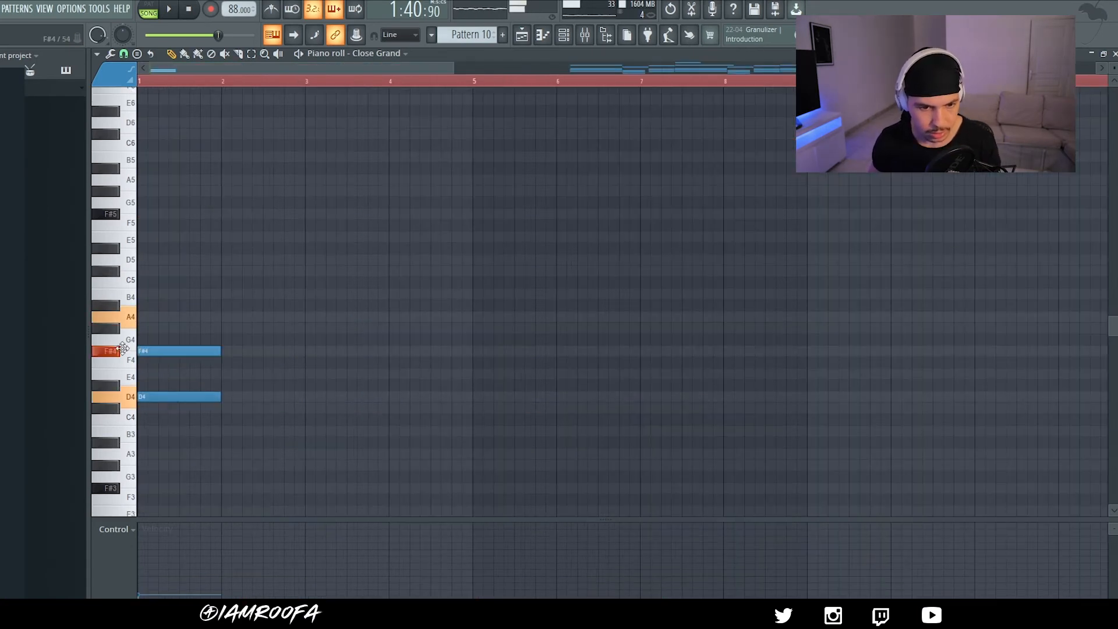
scroll(284, 201, "down", 2)
scroll(284, 200, "up", 1)
left_click_drag(284, 195, 205, 372)
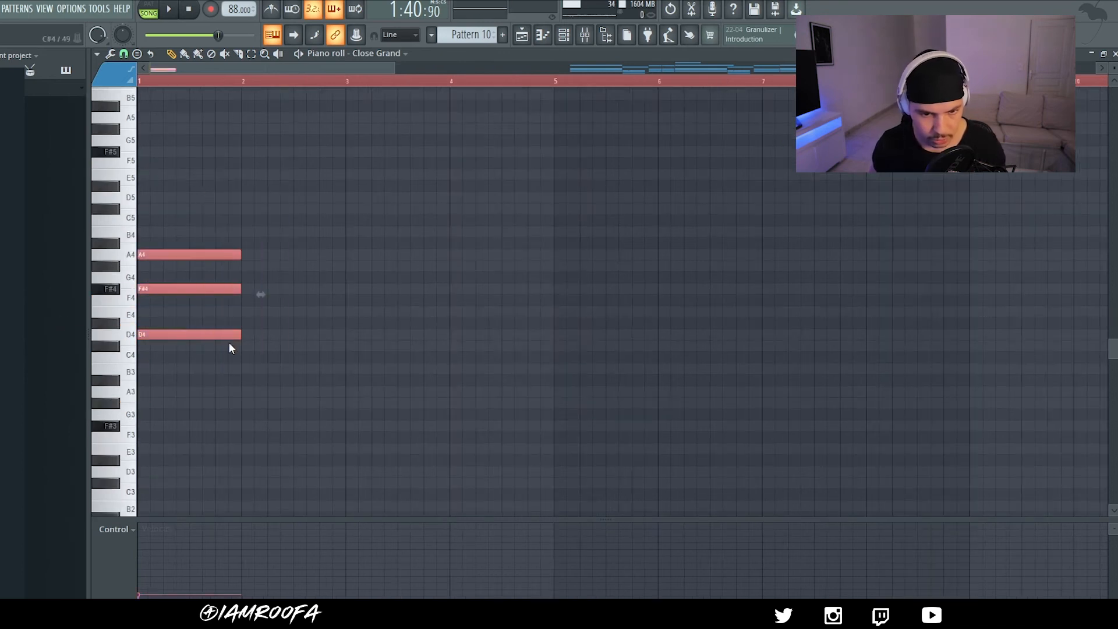
left_click_drag(239, 335, 344, 333)
left_click(360, 322, "ctrl")
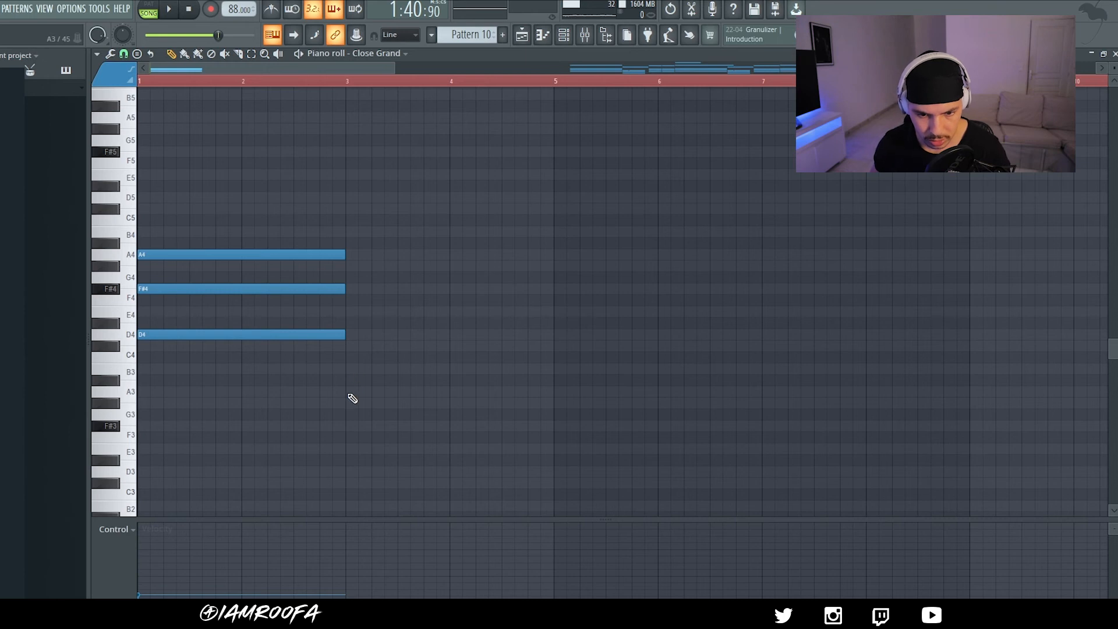
Step: Add a one-bar chord of A3, C#4 and E4 at bar 3
left_click(347, 392)
left_click(349, 349)
left_click(348, 311)
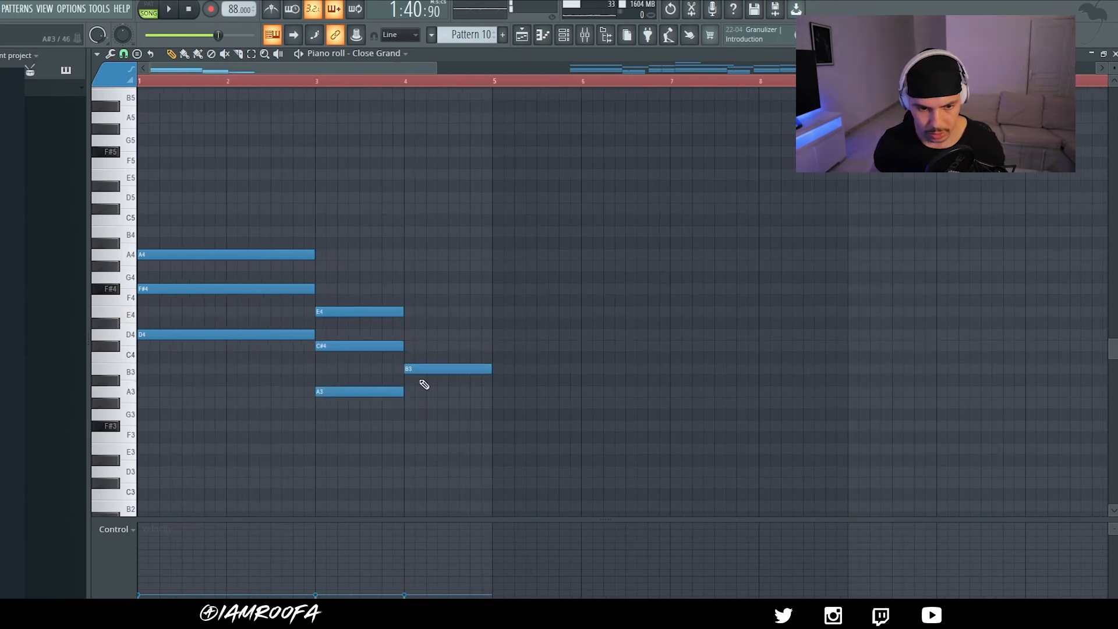
Step: Replace the stray B3 at bar 4 with a one-bar chord of C#4, F4 and G#4
right_click(421, 372)
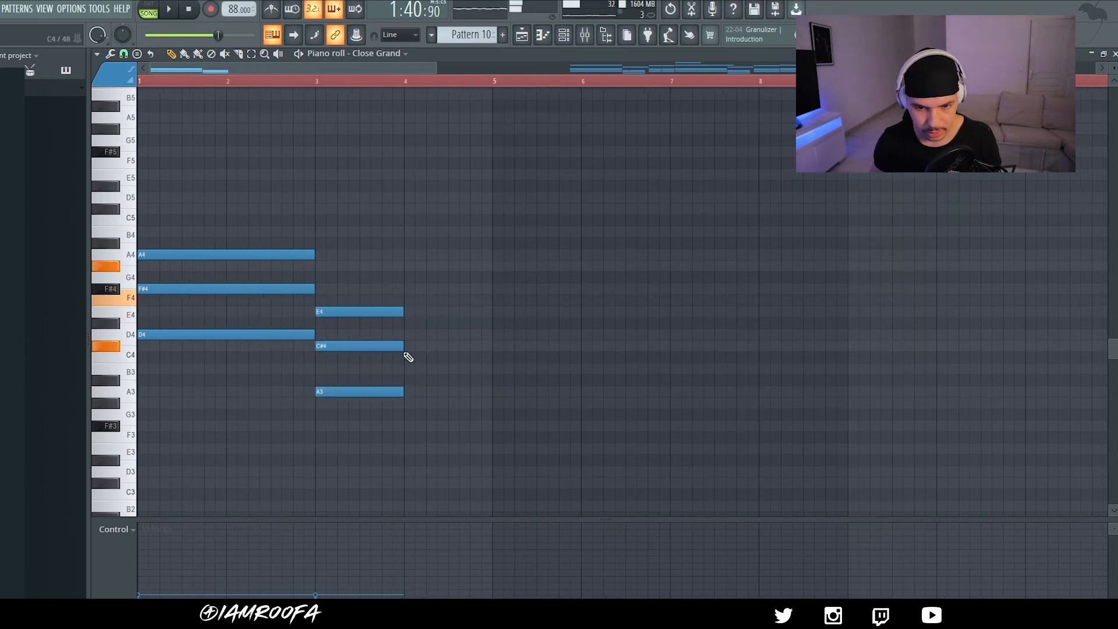
left_click(408, 346)
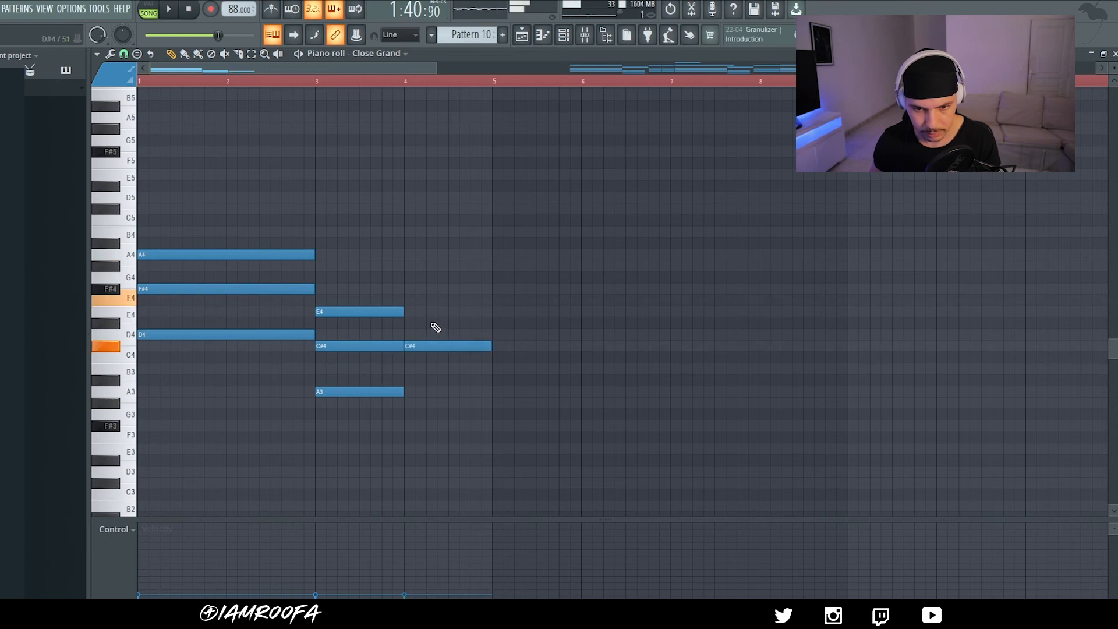
left_click(407, 299)
left_click(406, 266)
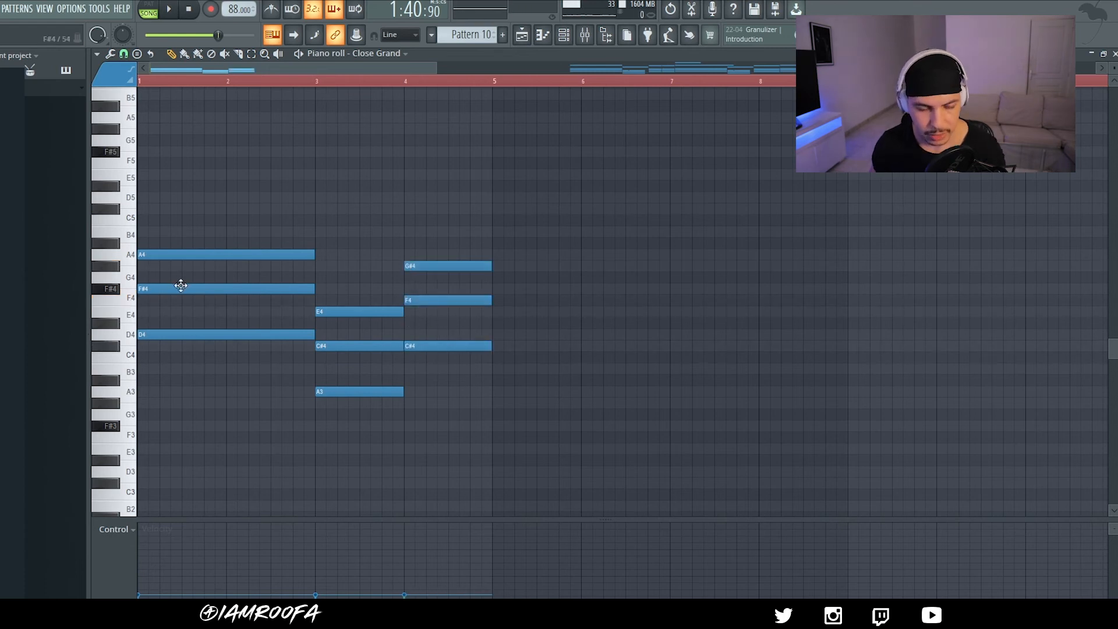
Step: Copy the middle note of each chord one octave up, adding F#5 at bar 1, C#5 at bar 3 and F5 at bar 4
left_click_drag(203, 266, 224, 310)
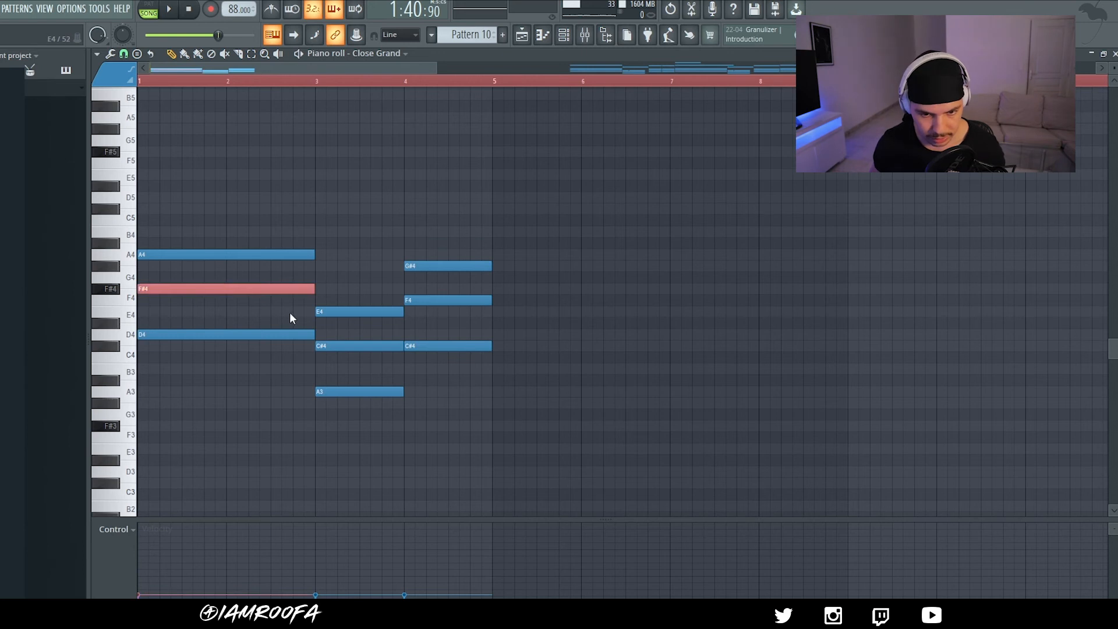
left_click(420, 300, "ctrl")
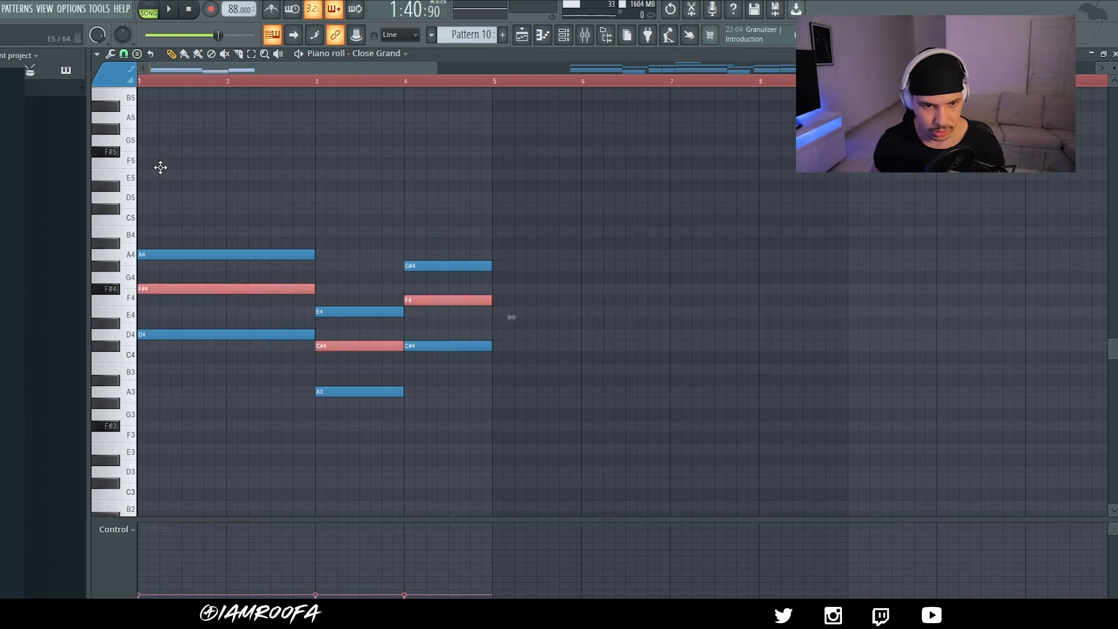
left_click_drag(160, 168, 152, 146)
key("ctrl+d")
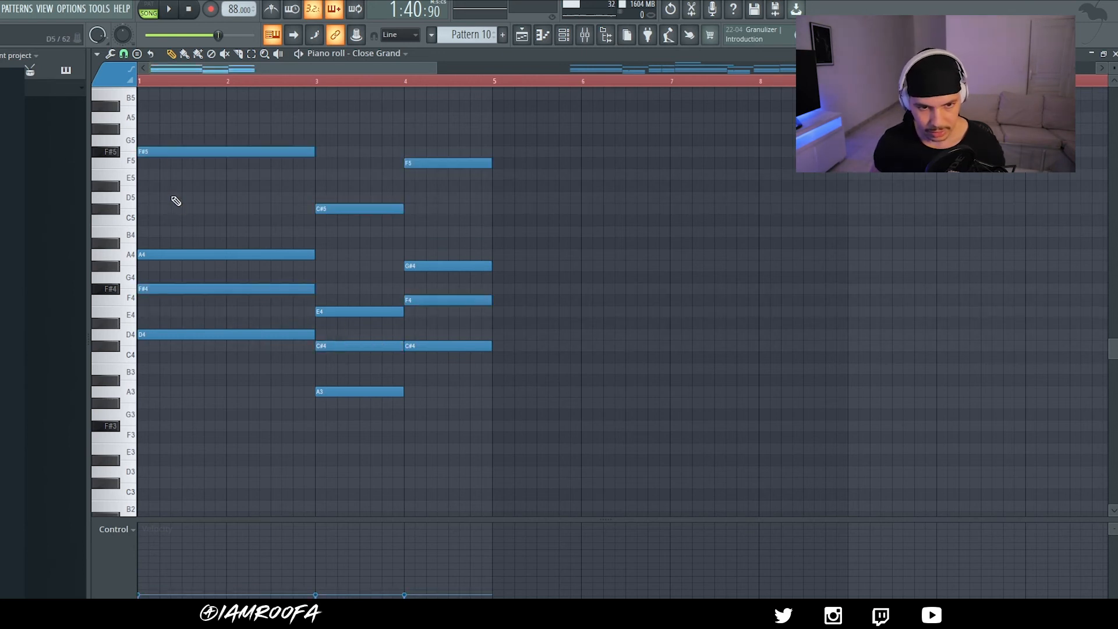
Step: Play the progression and split all four notes of the bar 4 chord at the middle of the bar
key("space")
mouse_move(457, 155)
left_mouse_down()
mouse_move(464, 374)
mouse_move(447, 349)
mouse_move(474, 345)
left_mouse_up()
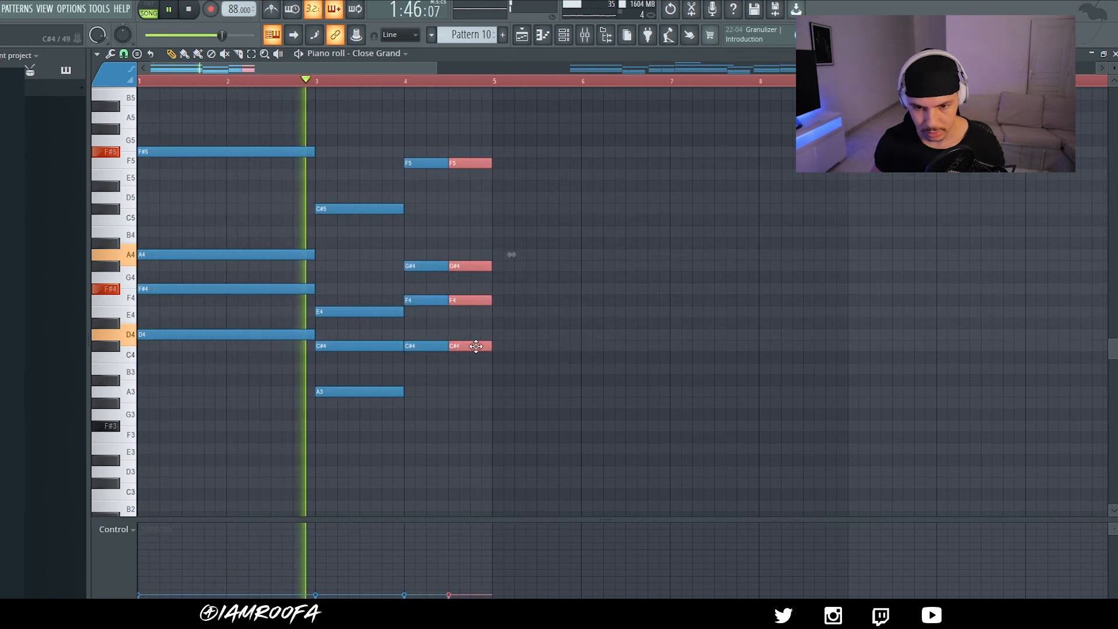
key("ctrl+d")
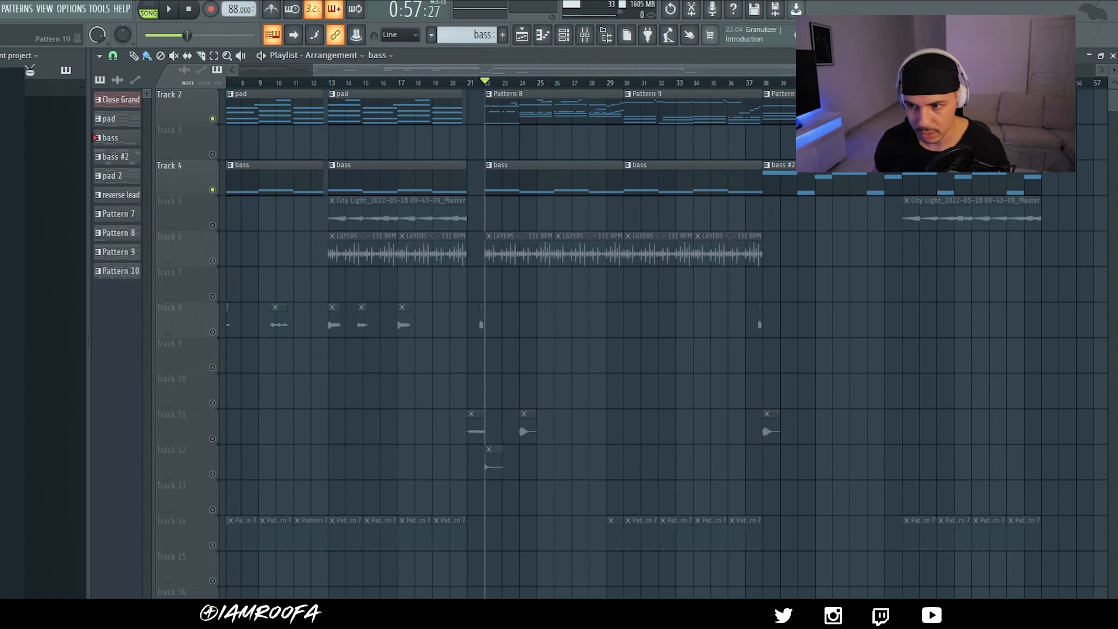
Step: Play the Pattern 7 clips on Track 14 by themselves from bar 5
left_click(563, 257)
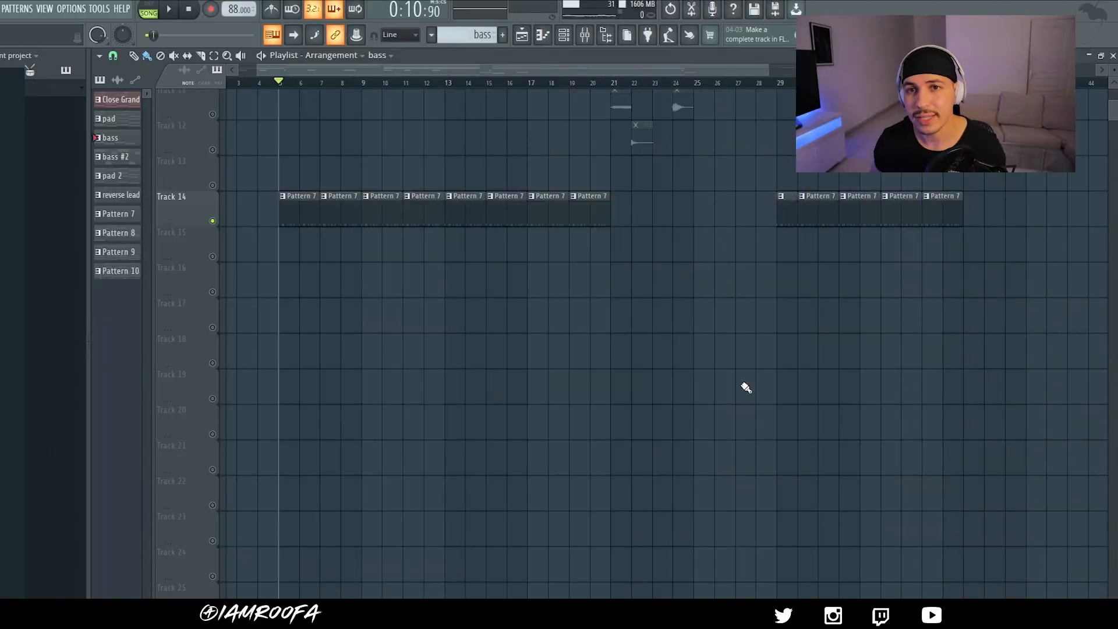
key("space")
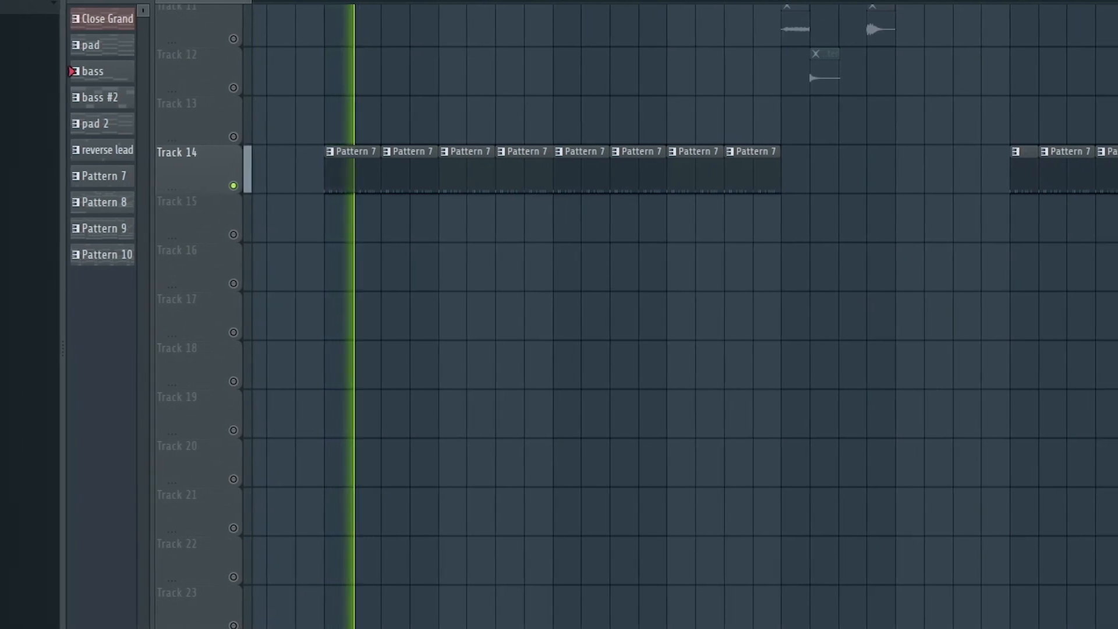
left_click_drag(1115, 11, 1115, 2)
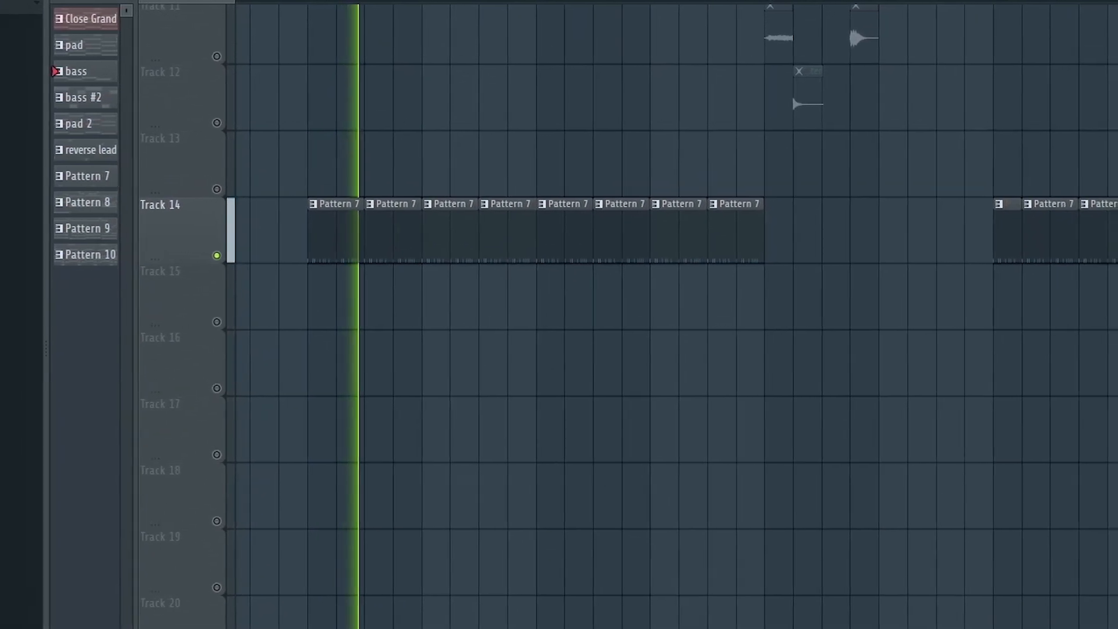